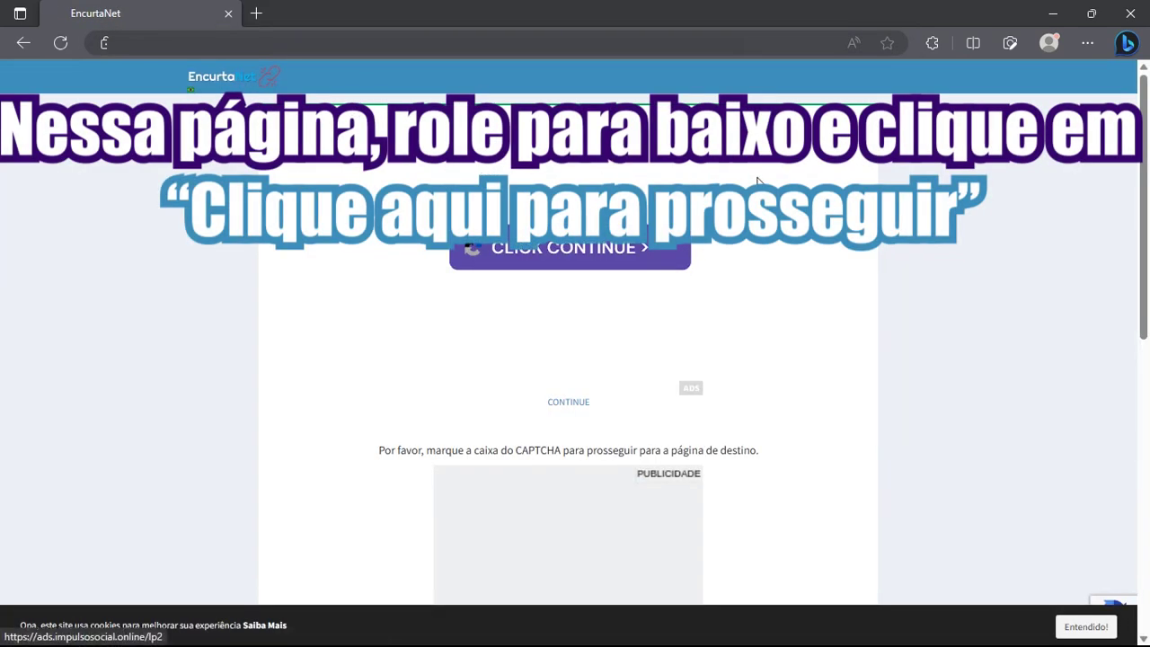
Step: Proceed from the EncurtaNet page and complete the image verification by submitting the selected motorcycle pictures
left_click_drag(1147, 126, 1137, 393)
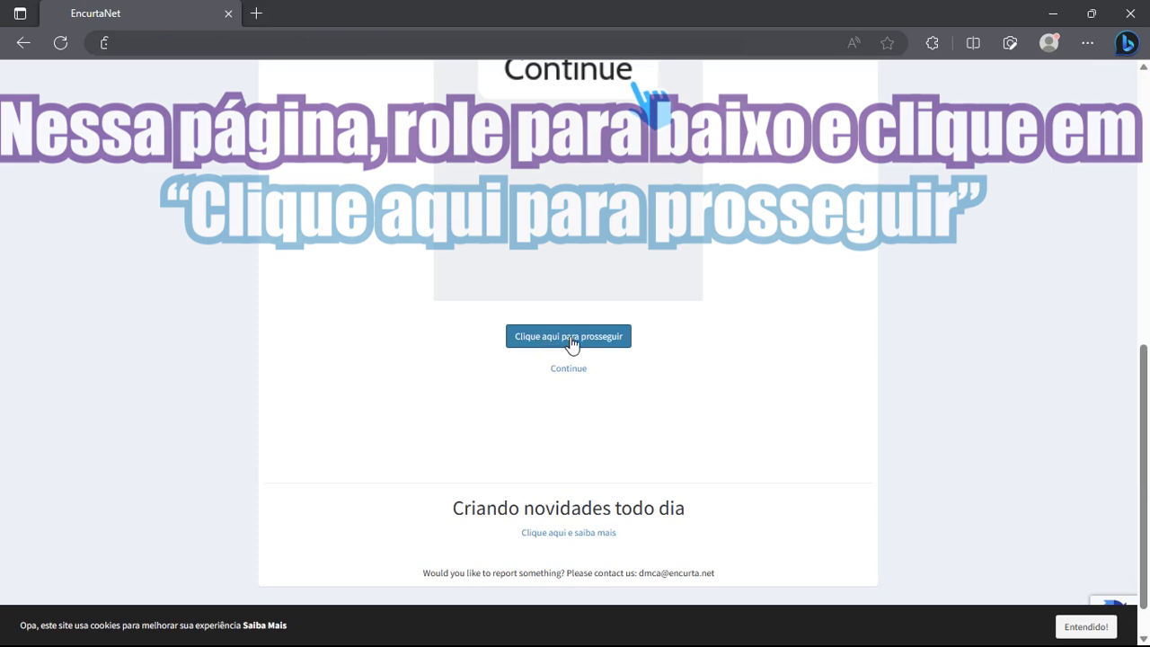
left_click(563, 338)
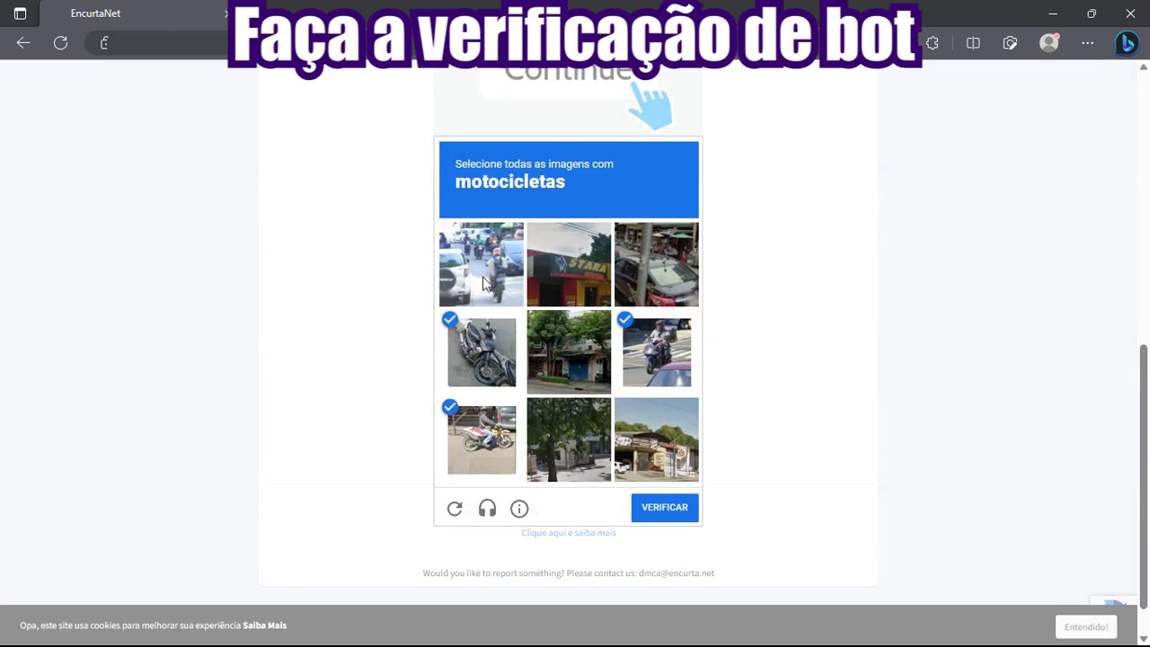
left_click(662, 509)
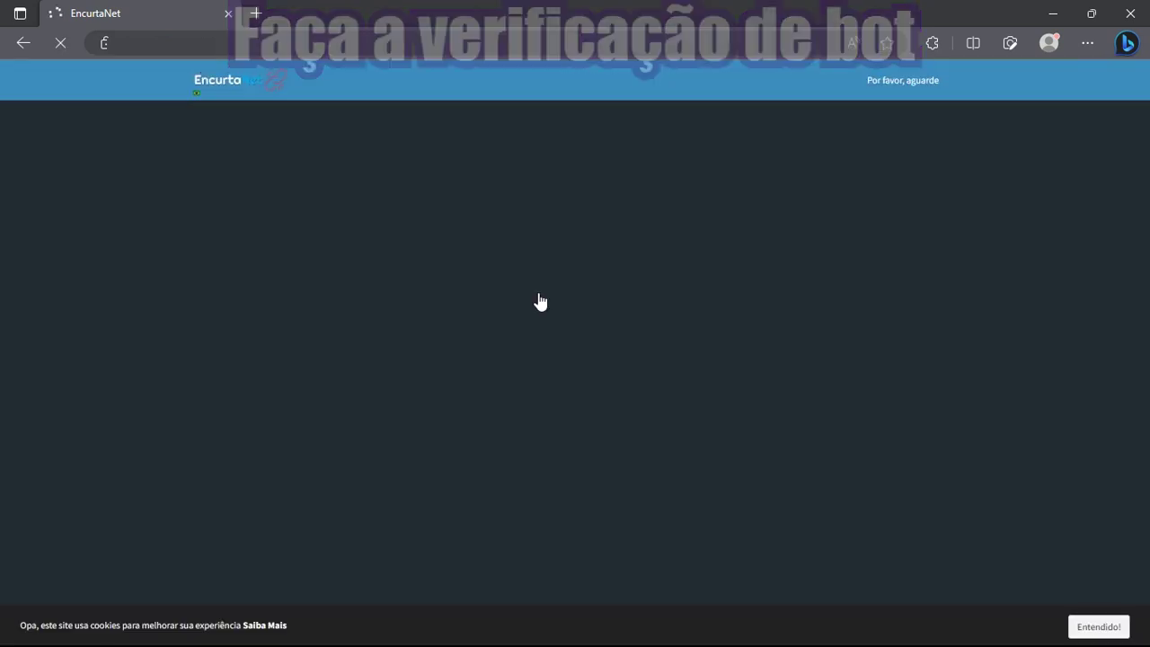
Step: Accept the EncurtaNet cookie notice and close the bet365 advertising tab
left_click(1097, 627)
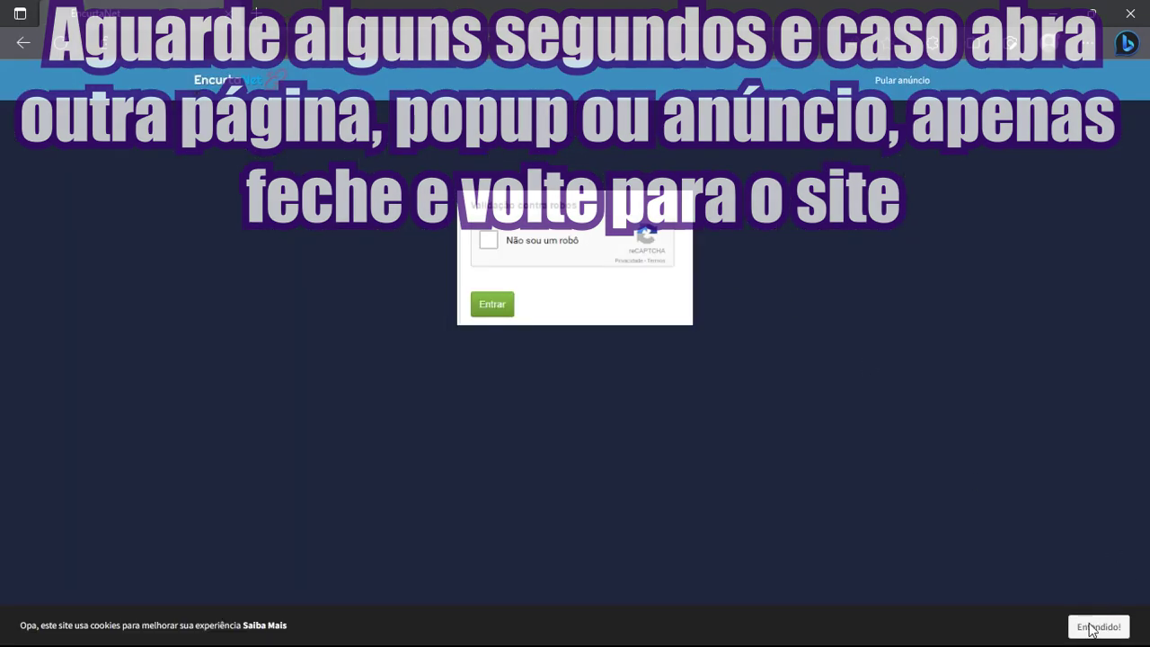
left_click(1091, 625)
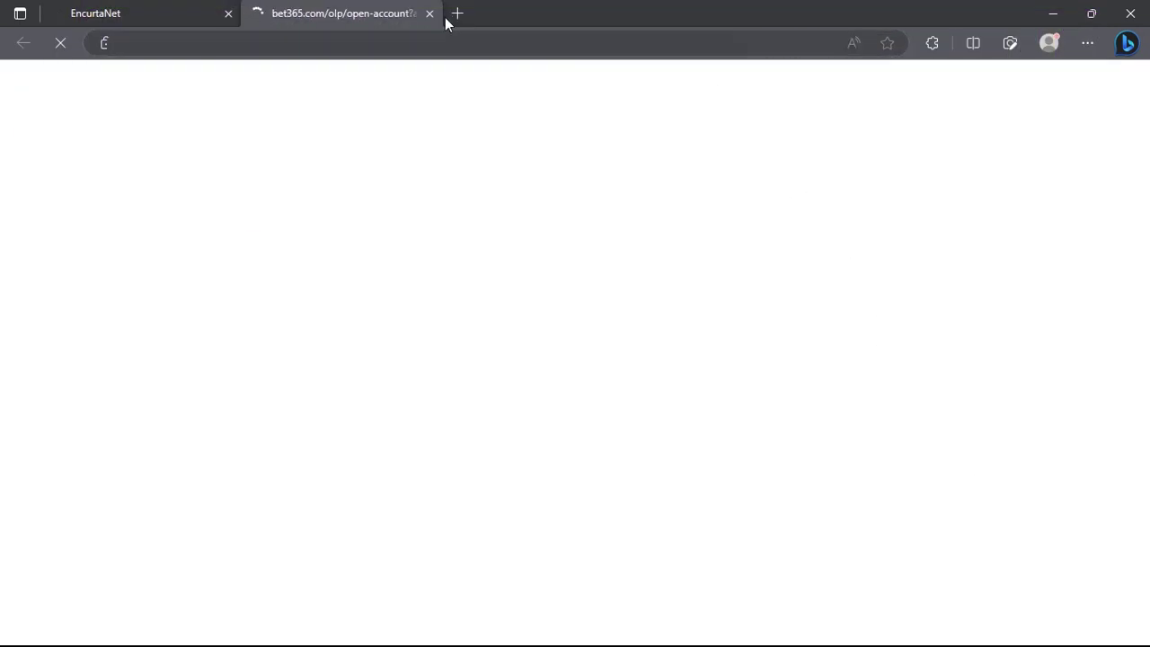
left_click(429, 13)
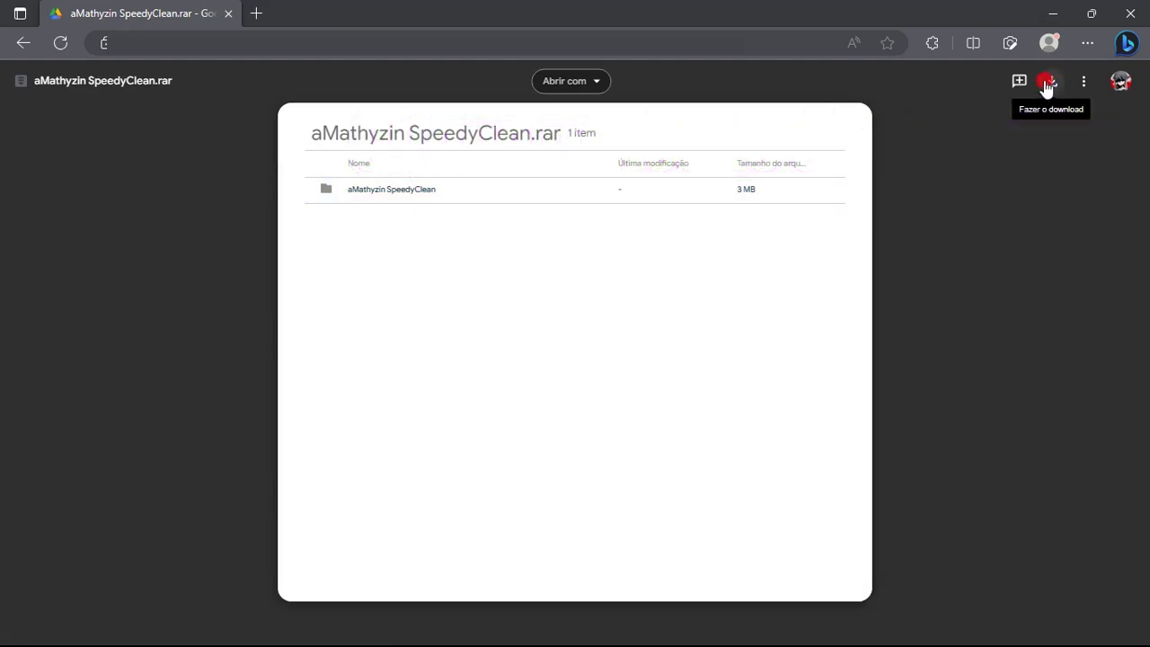
Step: Download aMathyzin SpeedyClean.rar from Google Drive and close the browser
left_click(1048, 83)
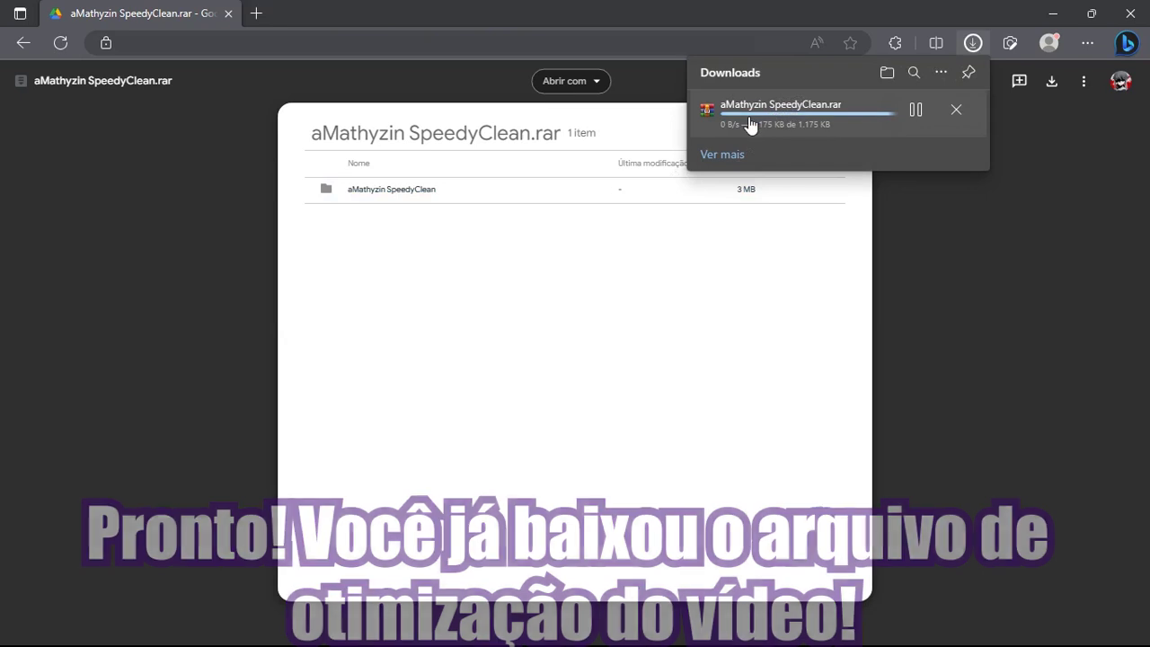
left_click_drag(889, 7, 585, 63)
left_click(791, 99)
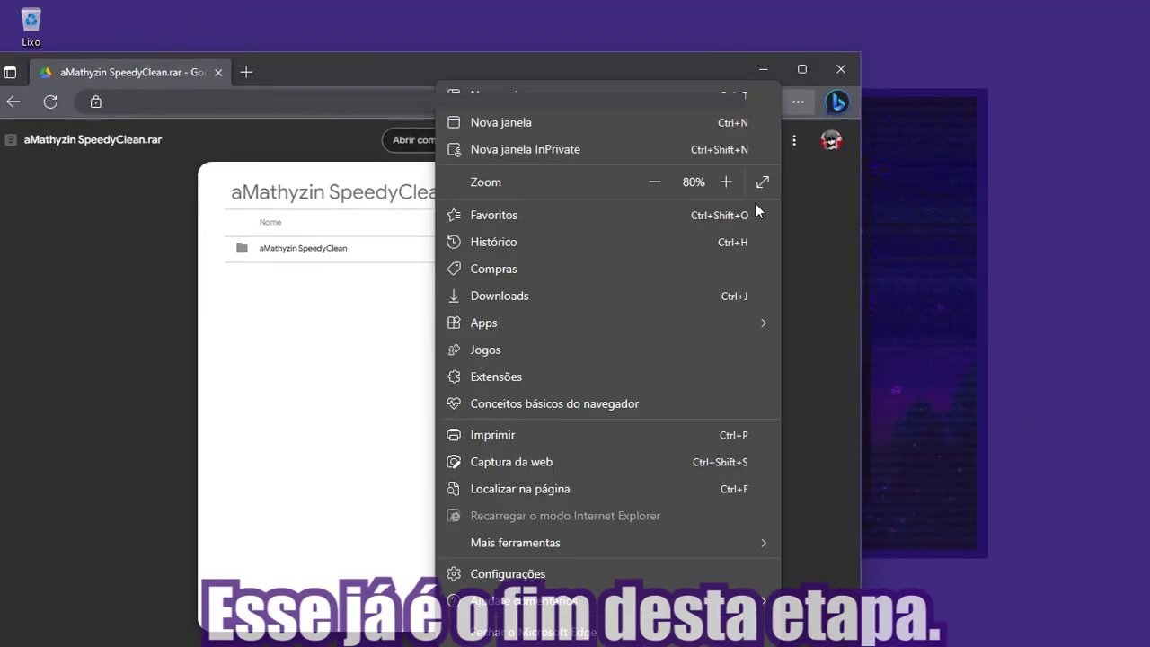
left_click(822, 219)
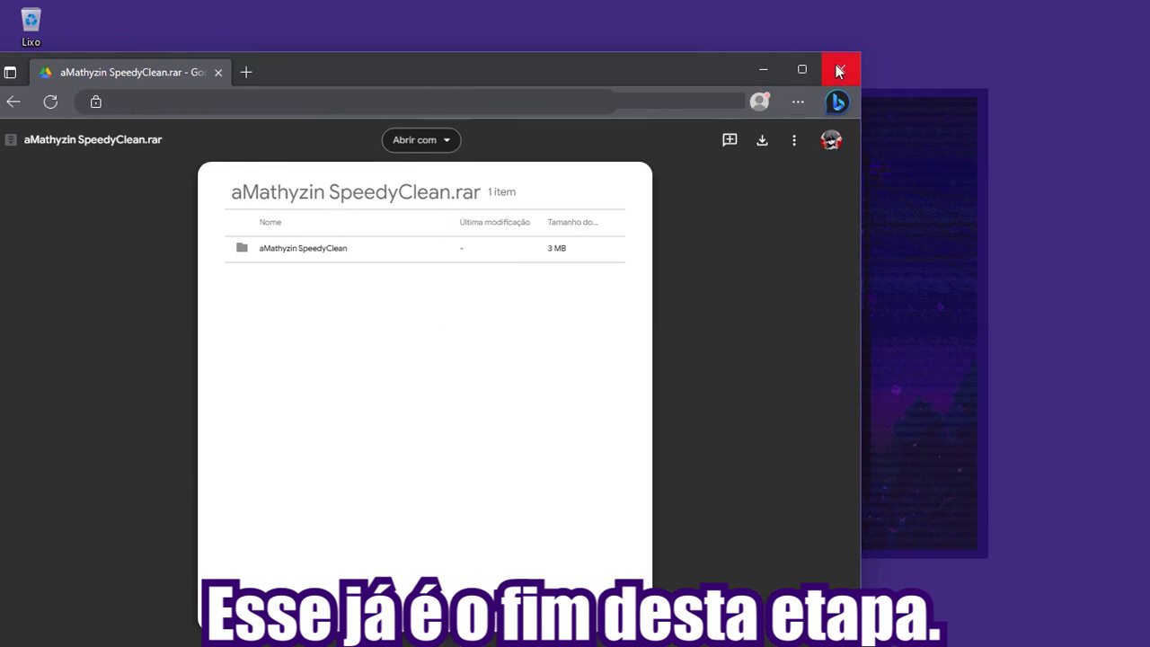
left_click(839, 71)
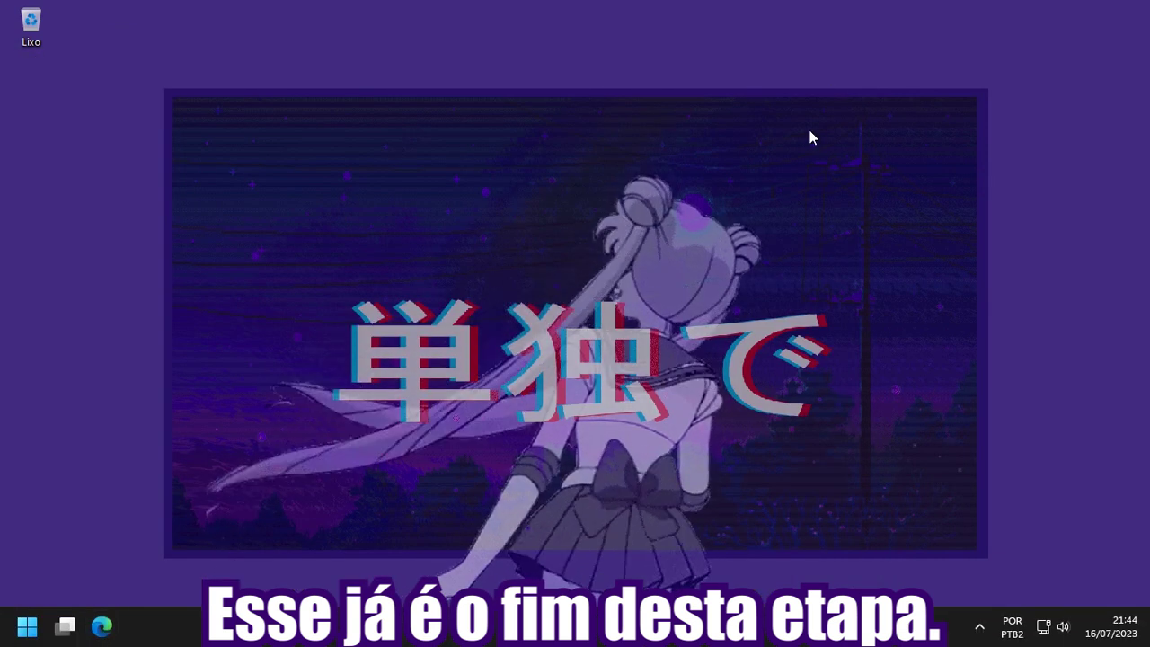
Step: Move aMathyzin SpeedyClean.rar from the Downloads folder to the desktop, close File Explorer and place the archive near the desktop's upper centre
key("super+e")
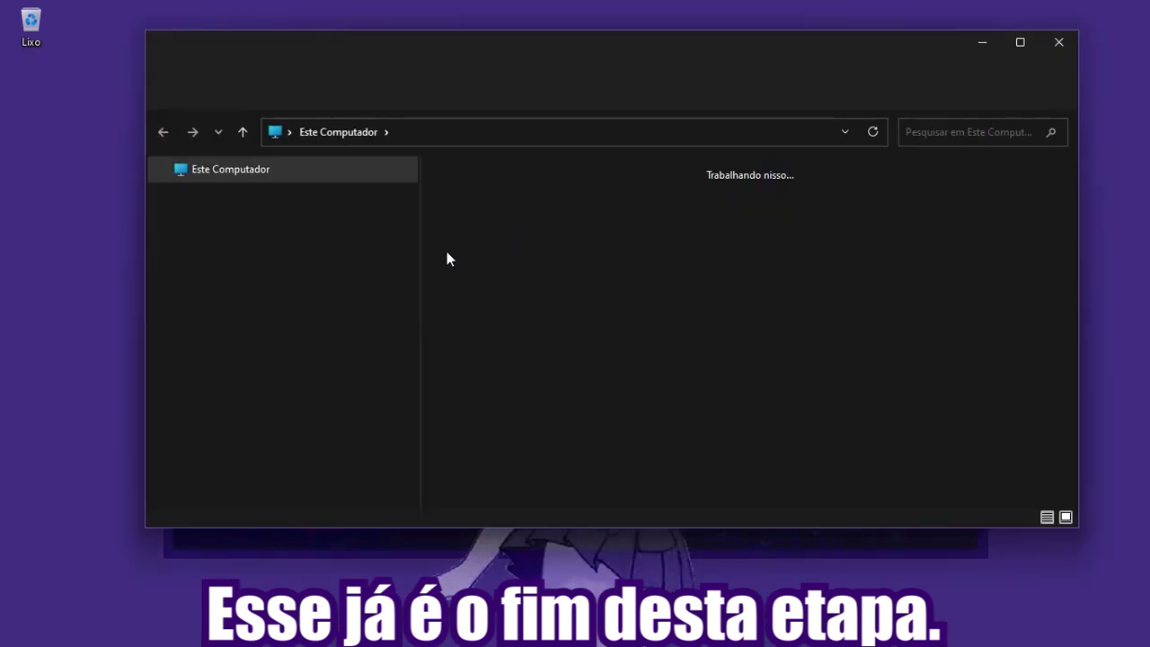
left_click(216, 249)
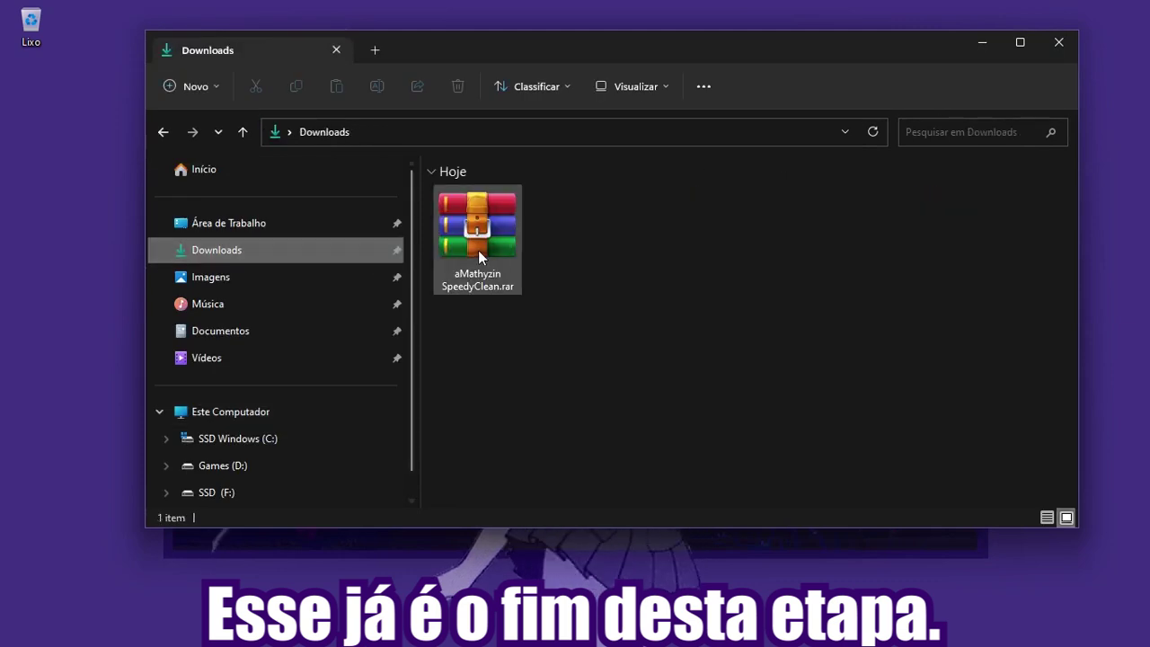
left_click_drag(484, 239, 68, 321)
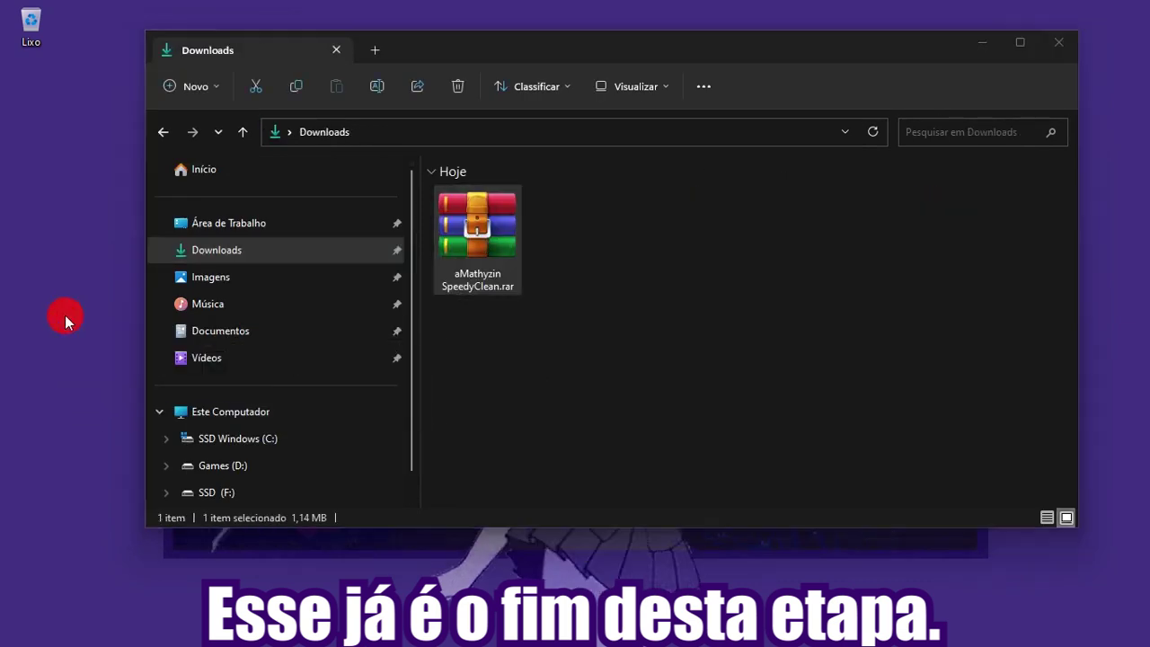
left_click(1060, 43)
left_click_drag(94, 310, 618, 229)
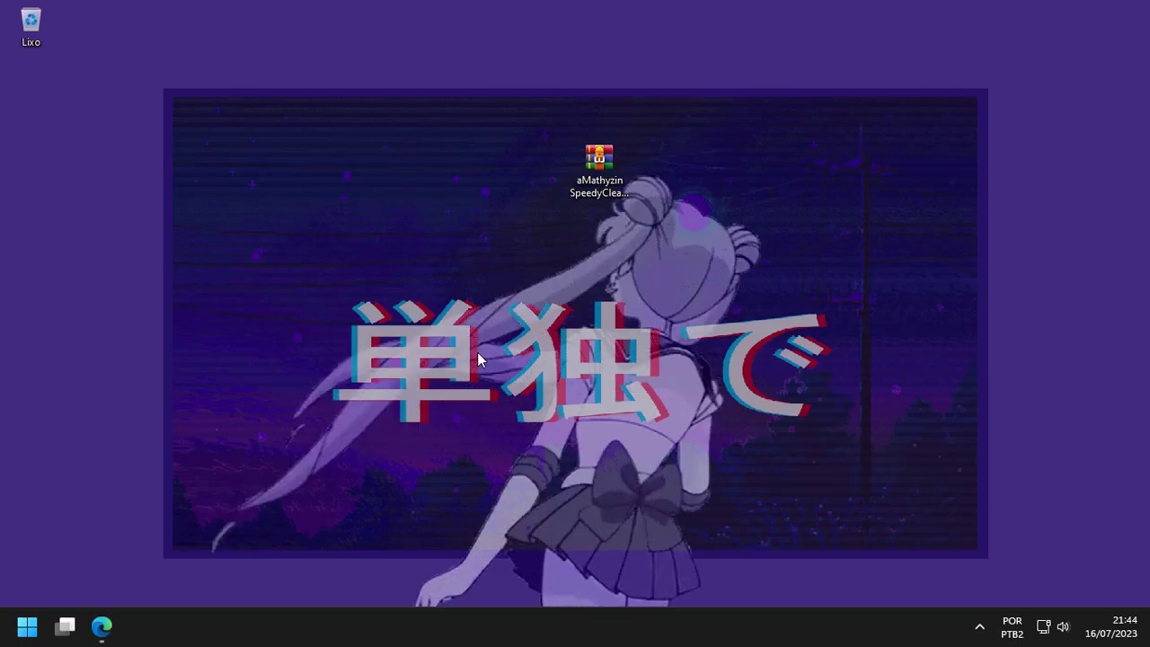
Step: Copy the archive password from the Pastebin page in Edge and use it to extract aMathyzin SpeedyClean.rar onto the desktop with WinRAR
left_click(100, 628)
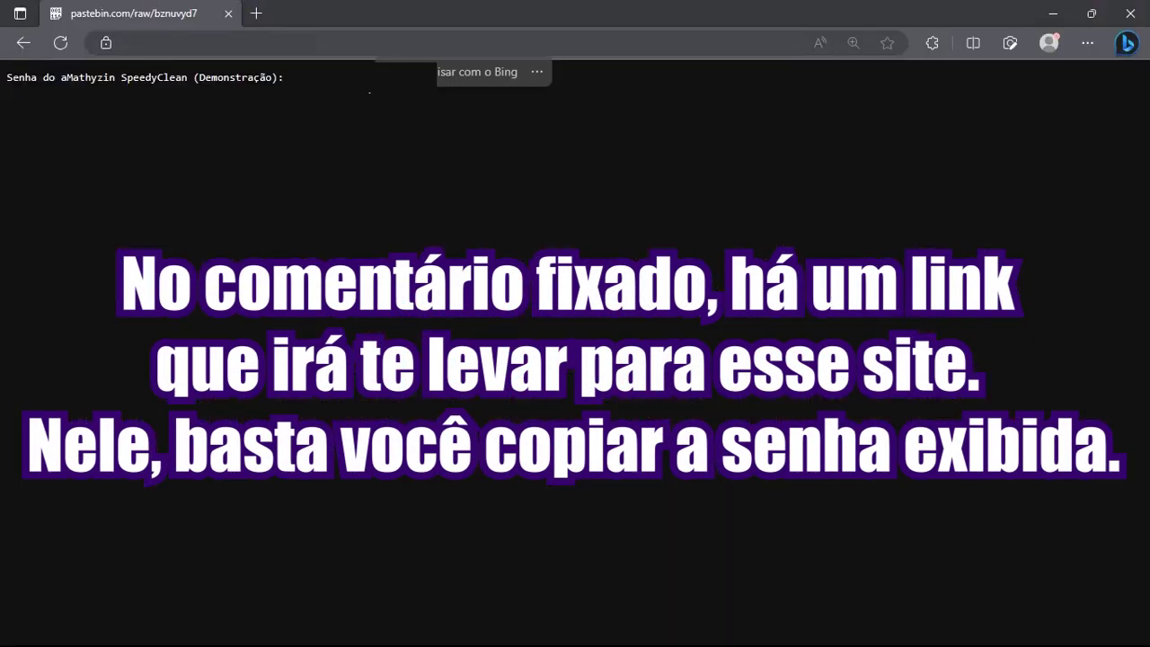
left_click(1115, 11)
left_click(596, 173)
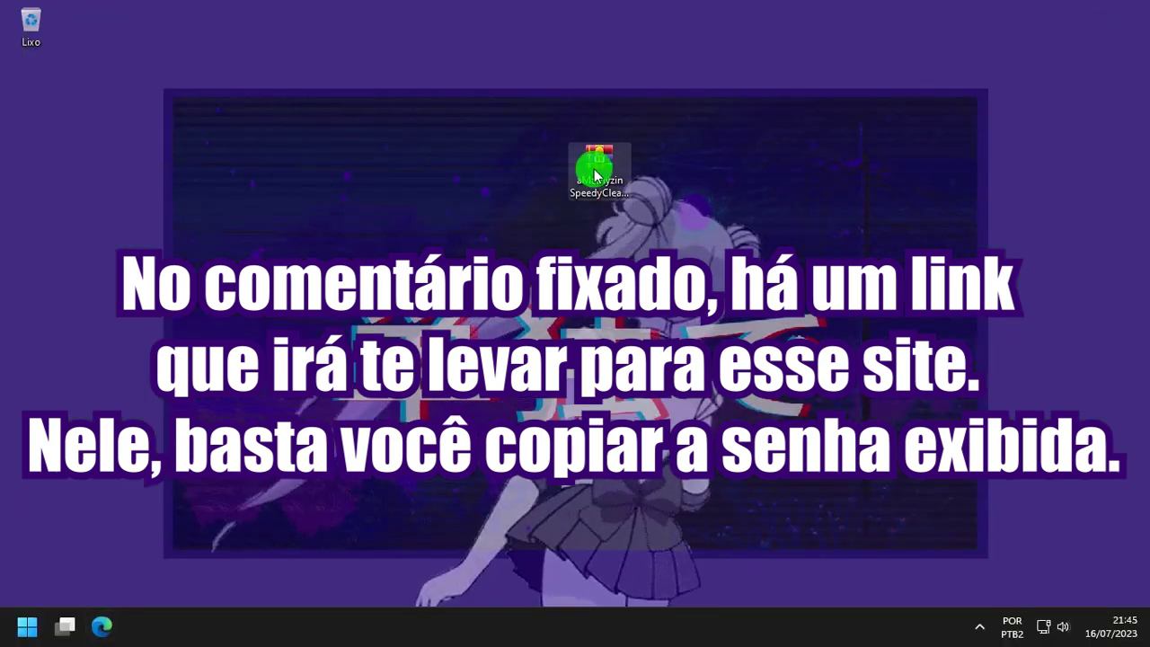
right_click(595, 173)
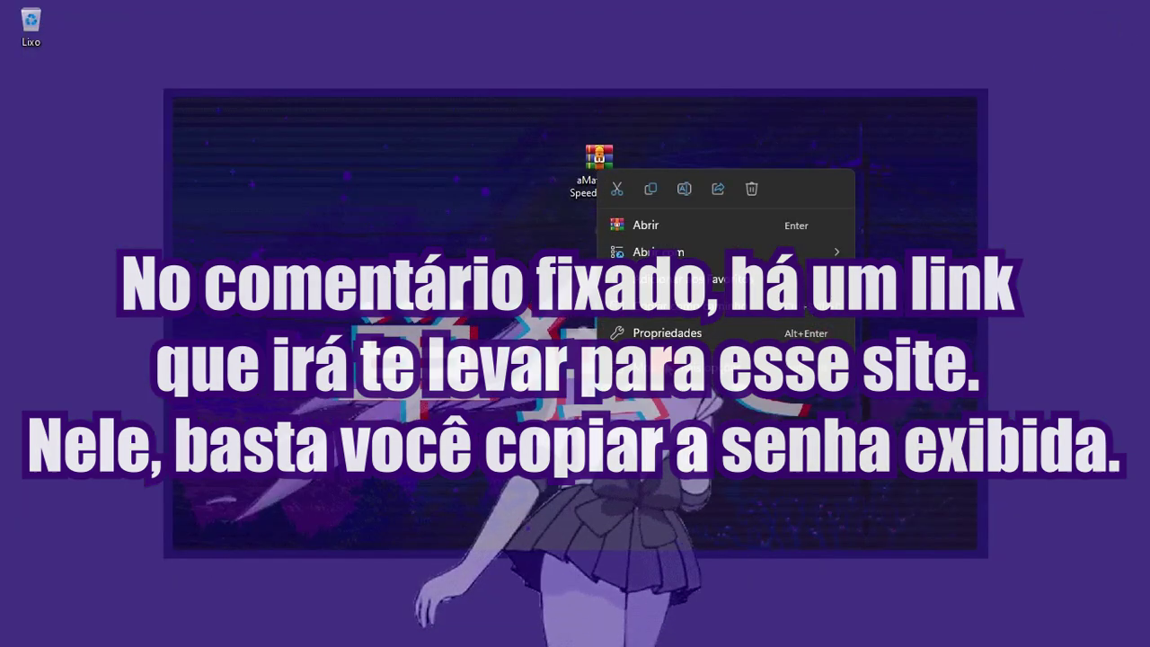
left_click(670, 364)
mouse_move(734, 118)
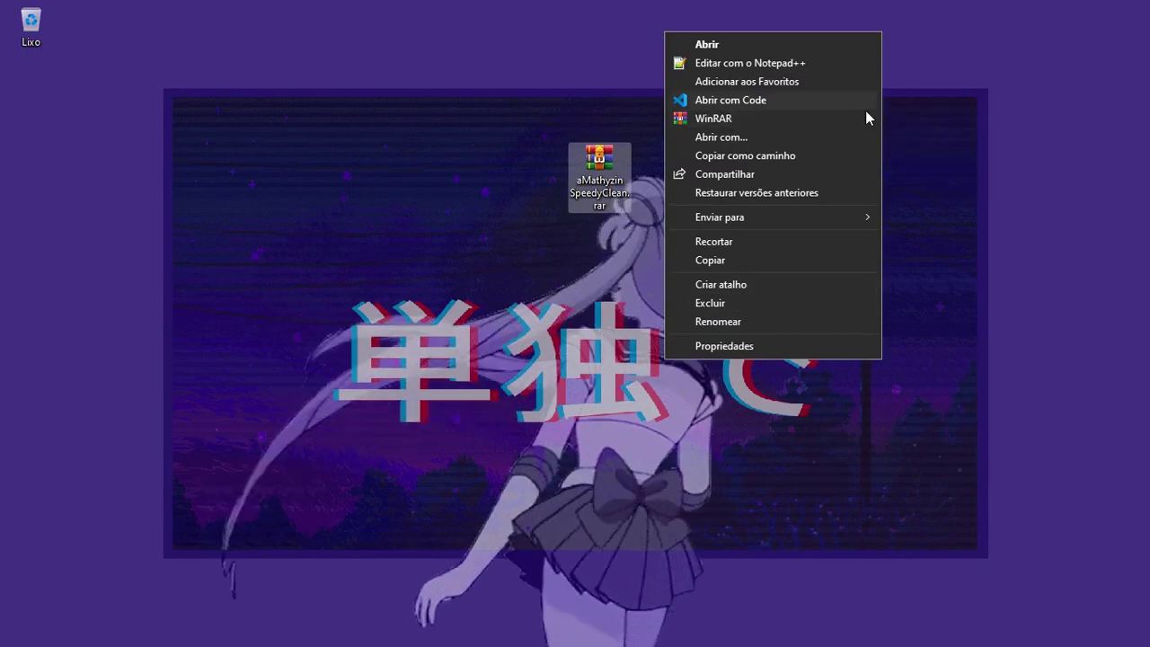
left_click(918, 179)
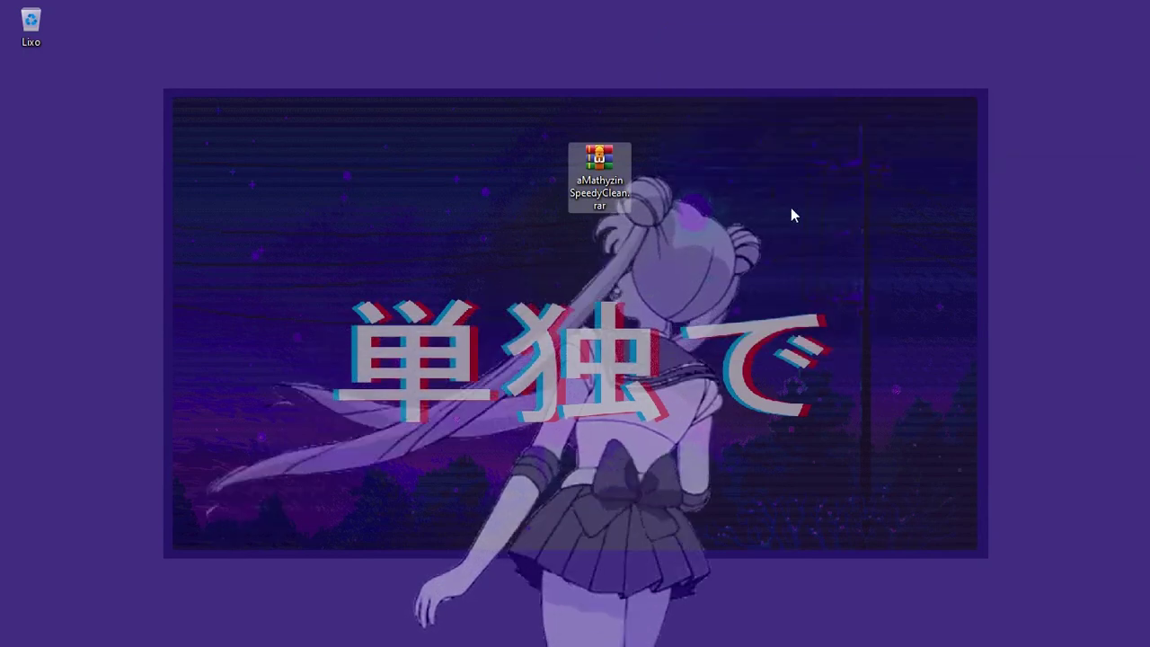
left_click_drag(562, 180, 384, 149)
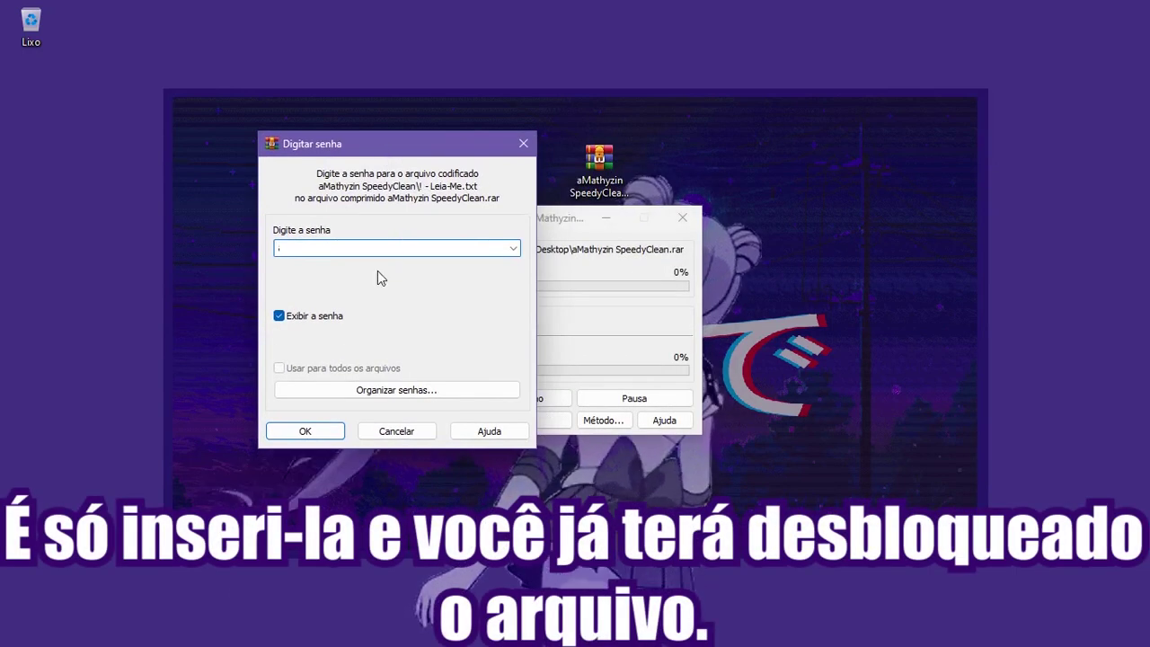
left_click(306, 431)
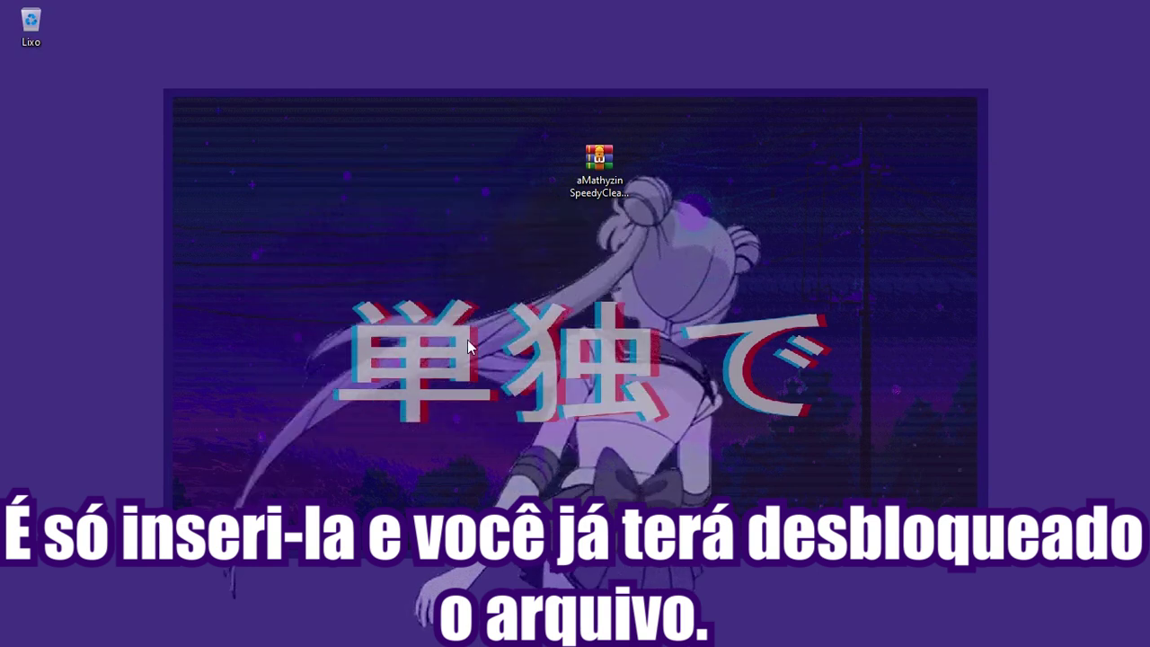
Step: Move the RAR archive to the recycle bin and reposition the extracted aMathyzin SpeedyClean folder on the desktop
left_click_drag(588, 173, 37, 25)
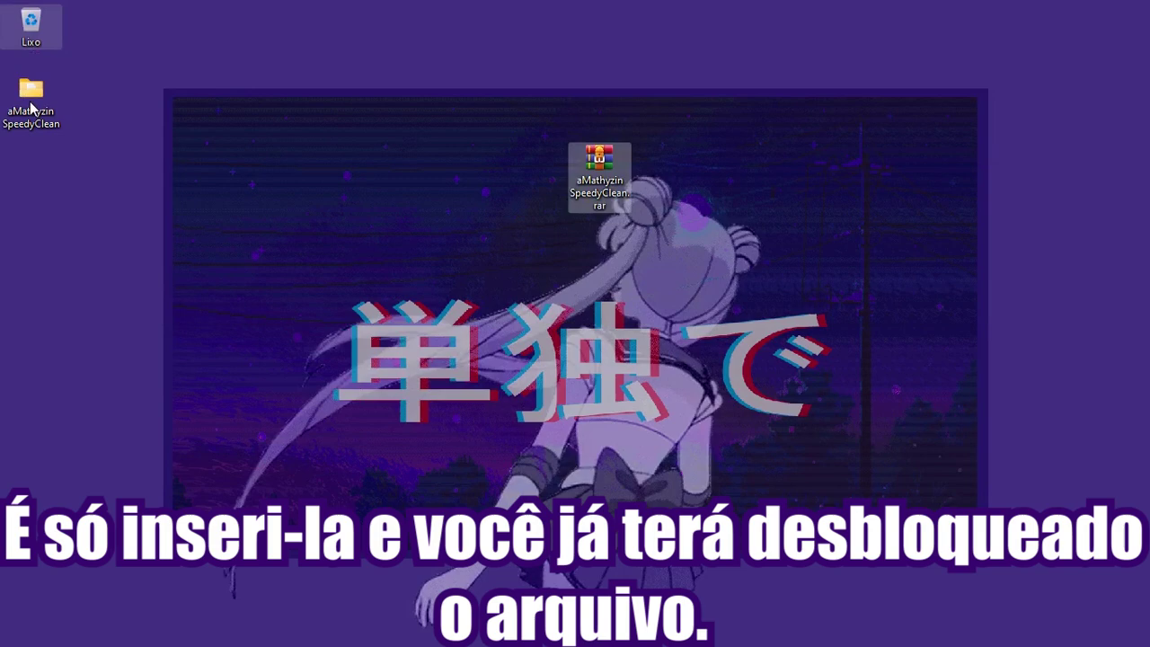
left_click_drag(50, 125, 467, 258)
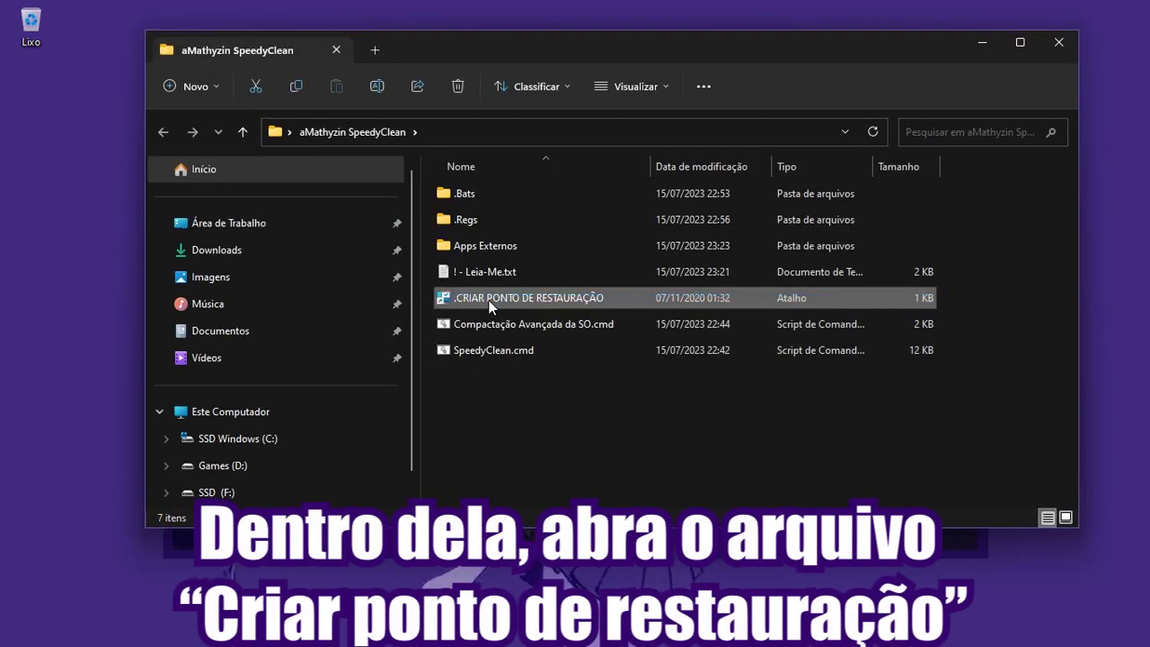
Step: Create a system restore point named "Restauração Do Vídeo" using the .CRIAR PONTO DE RESTAURAÇÃO shortcut in the extracted folder
left_click_drag(970, 267, 696, 267)
left_click_drag(457, 272, 525, 281)
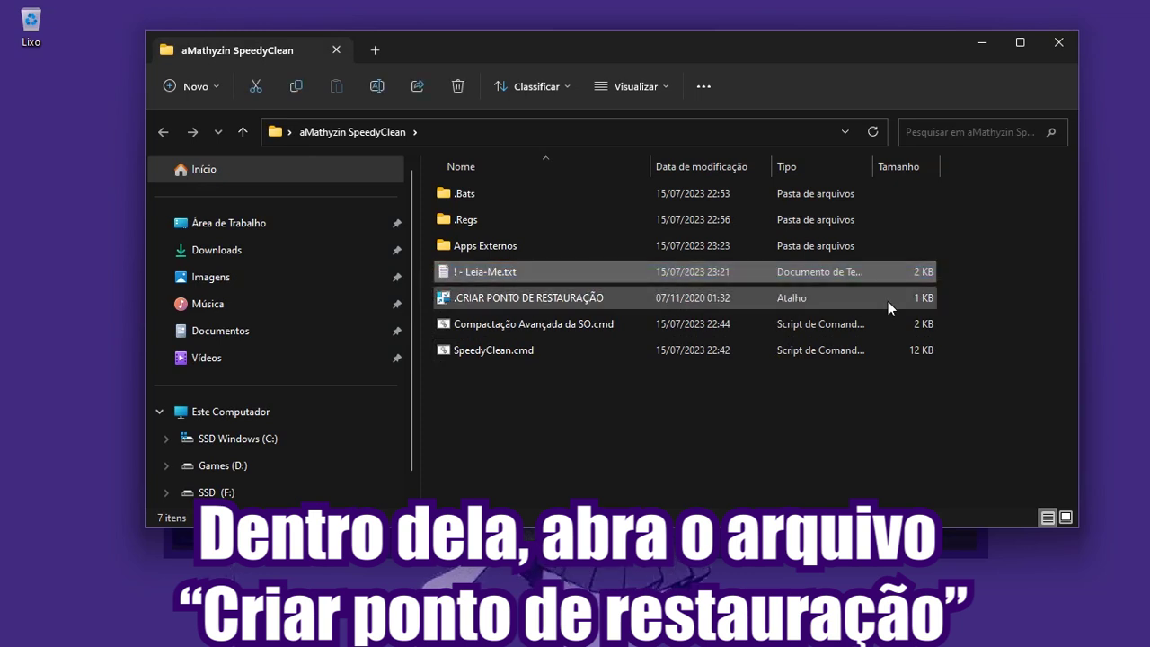
left_click_drag(1000, 299, 852, 293)
double_click(531, 298)
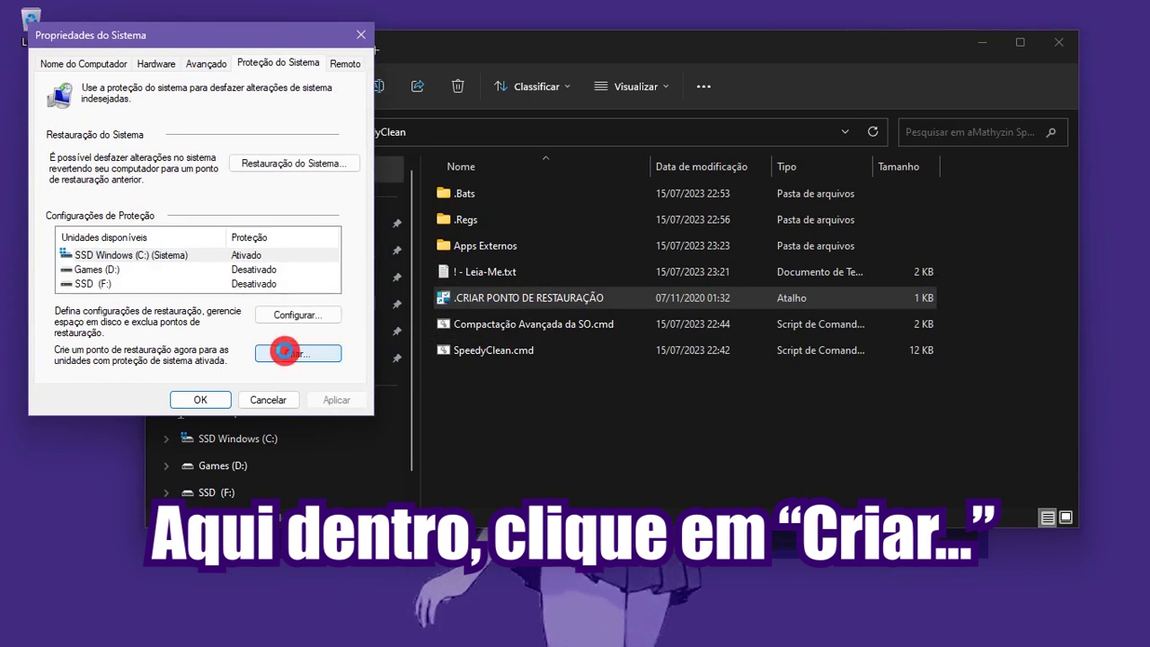
left_click(284, 352)
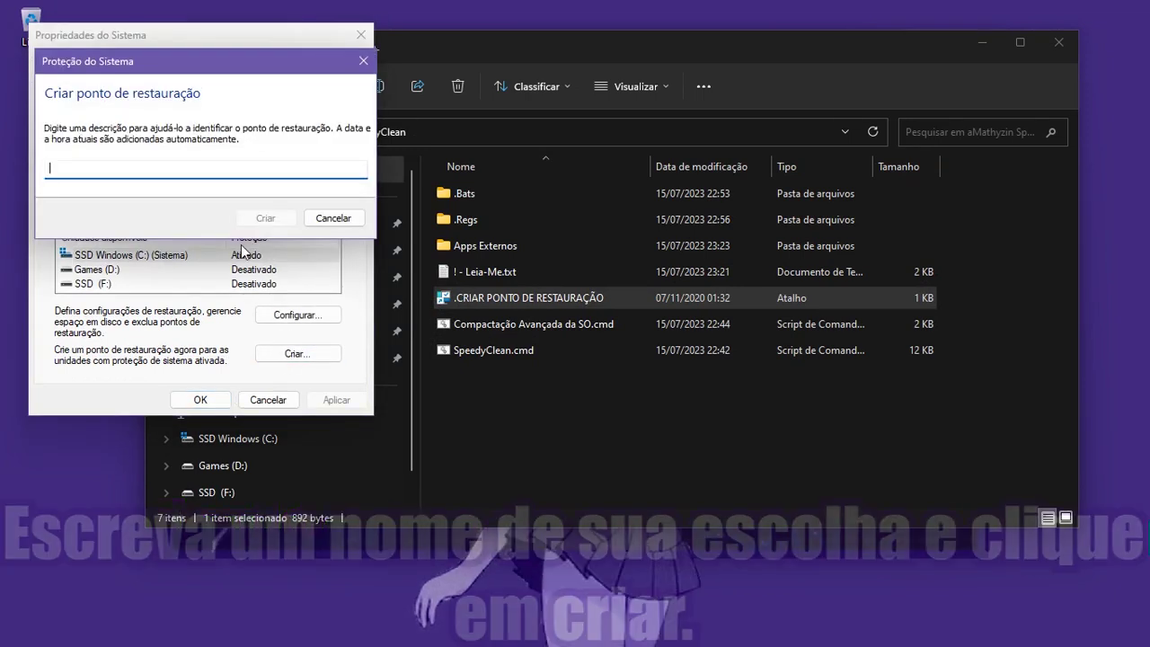
type("Restauração Do Vídeo")
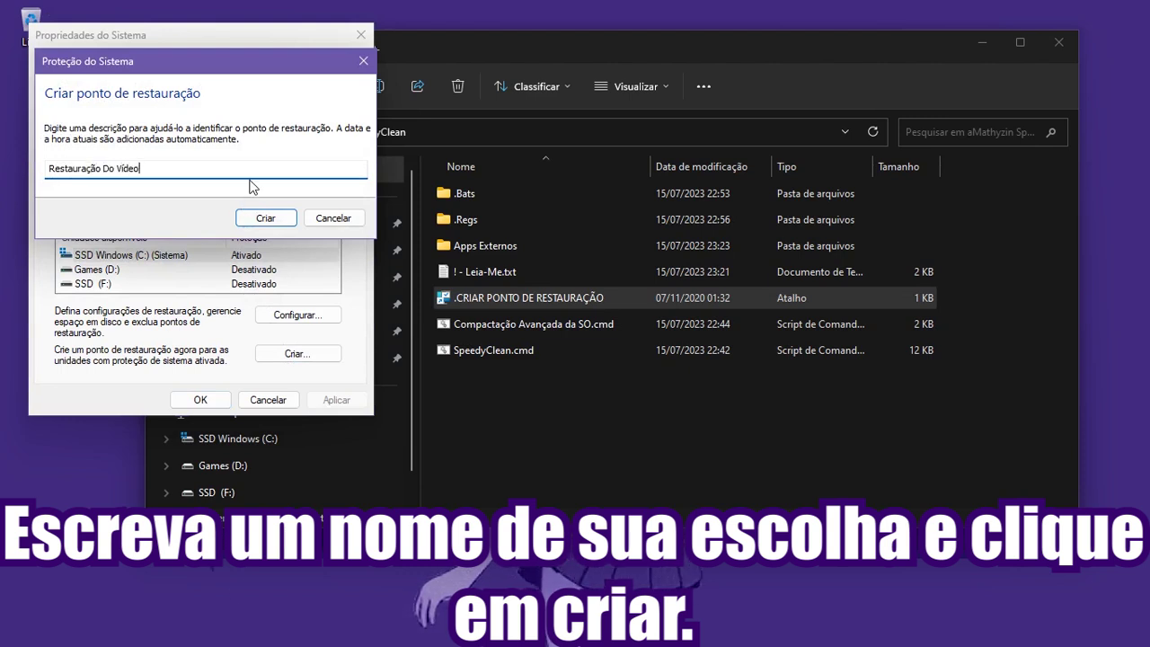
left_click(266, 218)
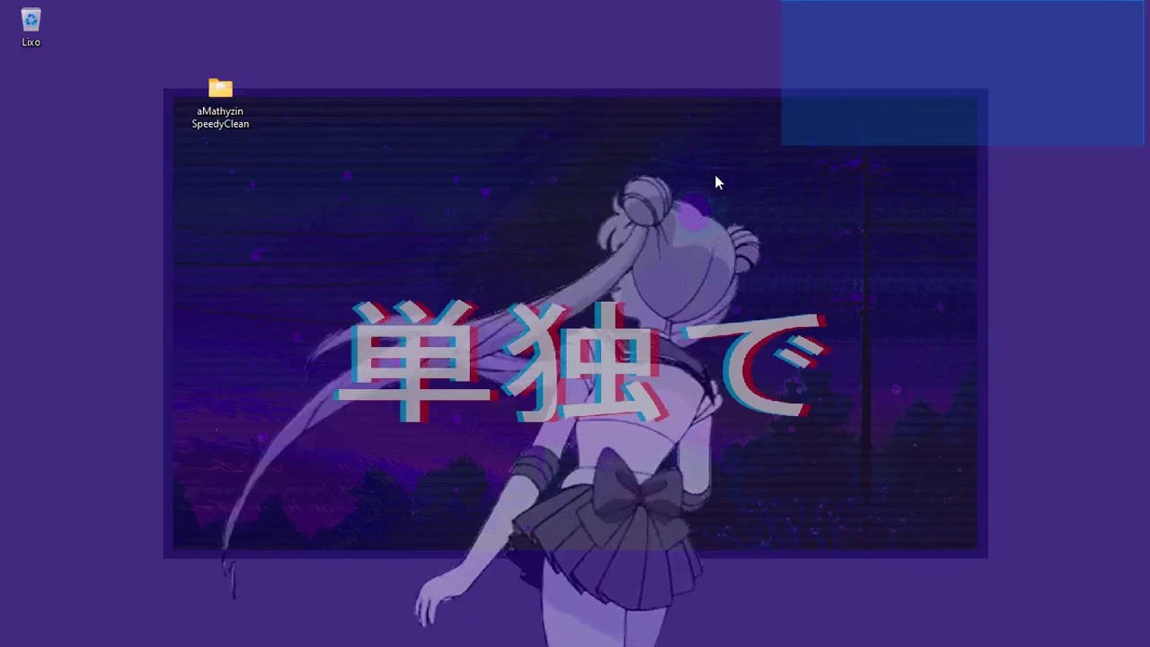
Step: Move the aMathyzin SpeedyClean folder toward the desktop's centre and open its .Bats subfolder
left_click_drag(715, 174, 167, 539)
left_click_drag(224, 113, 477, 248)
double_click(456, 228)
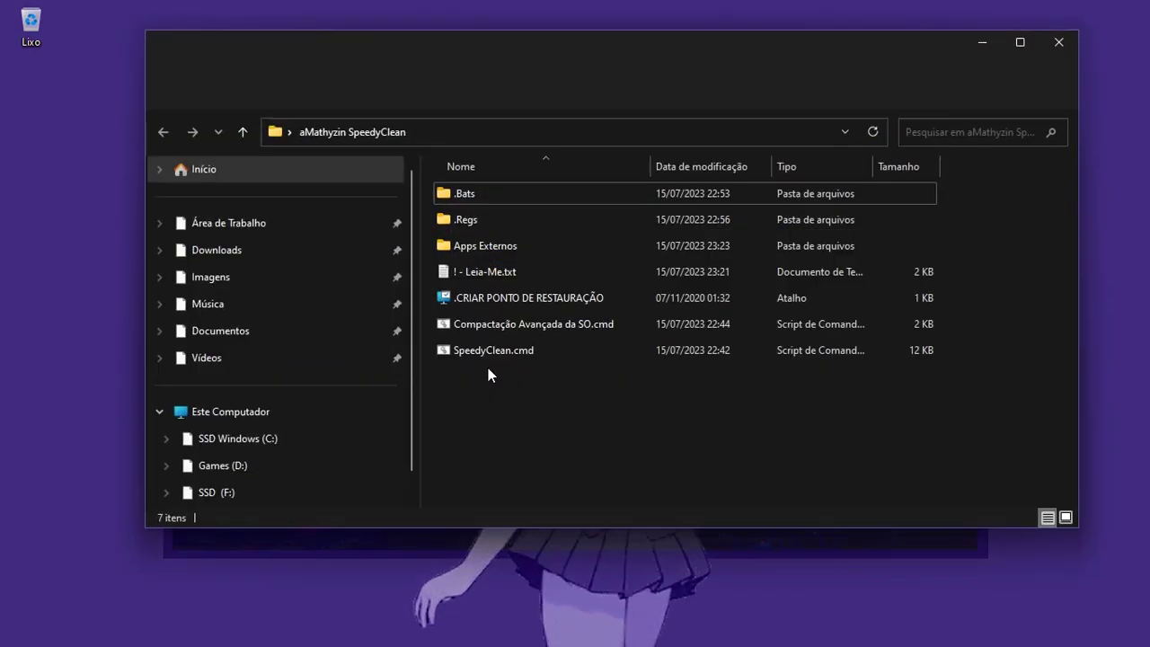
left_click(471, 193)
double_click(472, 193)
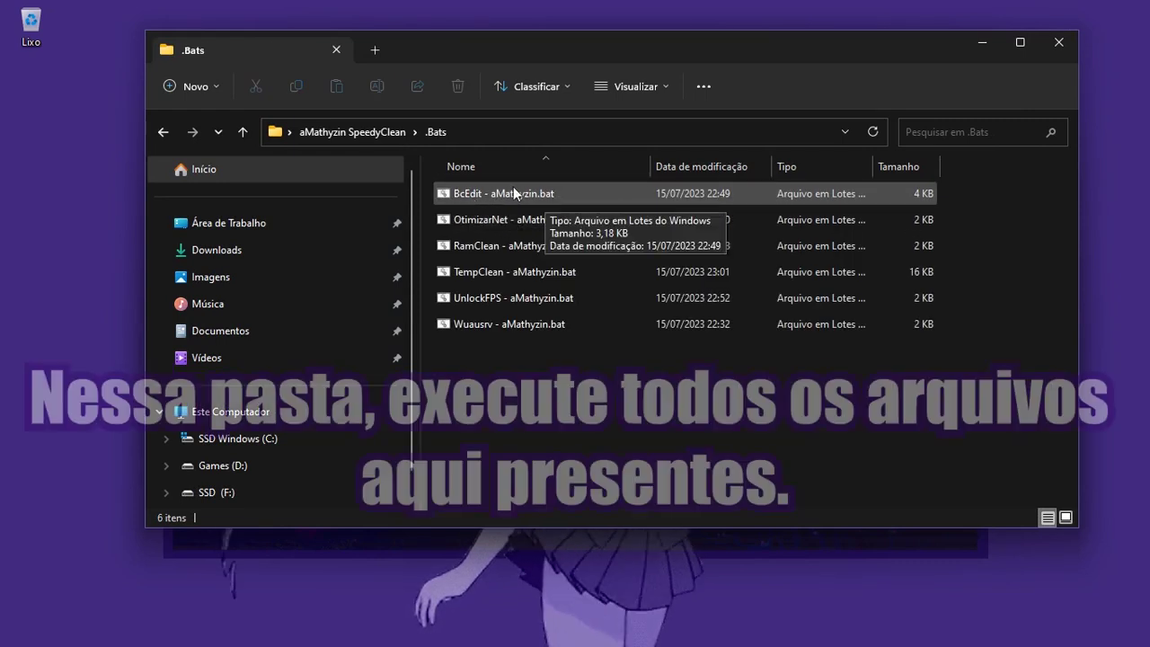
Step: Run BcEdit - aMathyzin.bat, close its console window, and run OtimizarNet - aMathyzin.bat
key("Return")
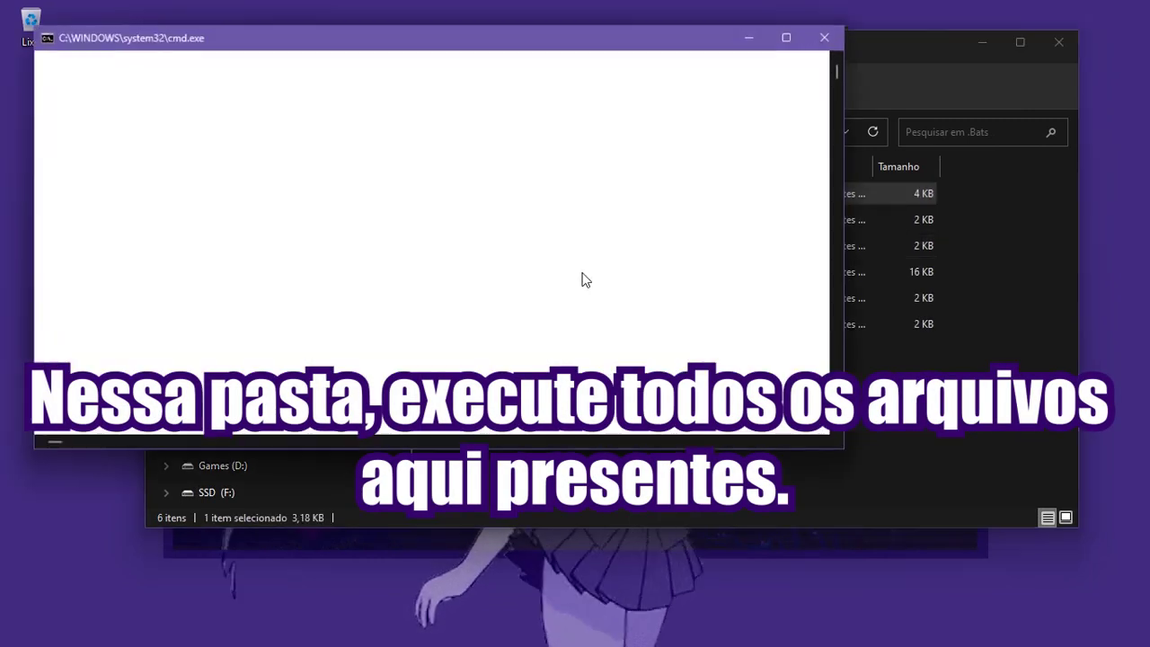
left_click_drag(212, 35, 358, 159)
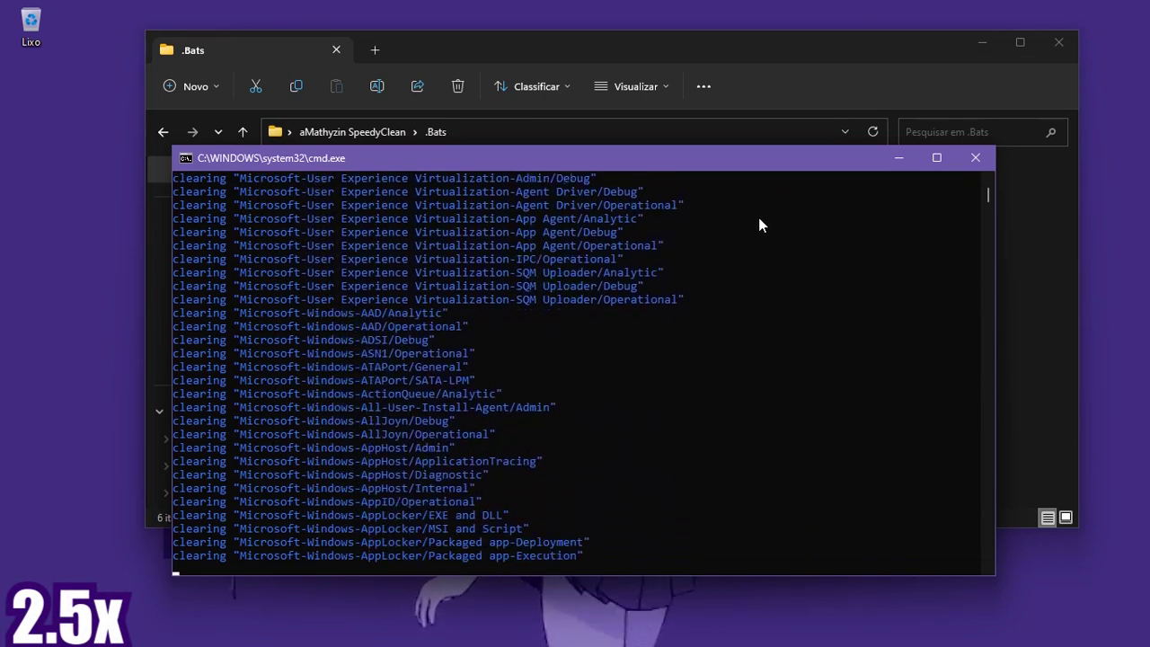
left_click(976, 159)
double_click(647, 219)
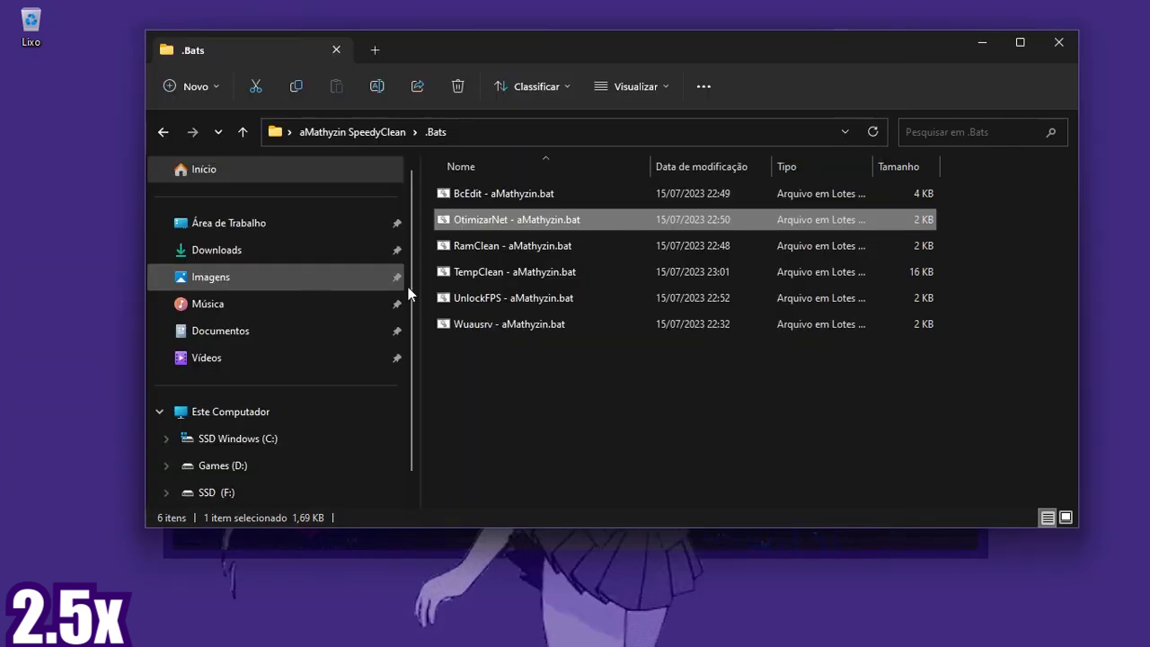
Step: Run RamClean - aMathyzin.bat, close its console window, and run TempClean - aMathyzin.bat
double_click(490, 245)
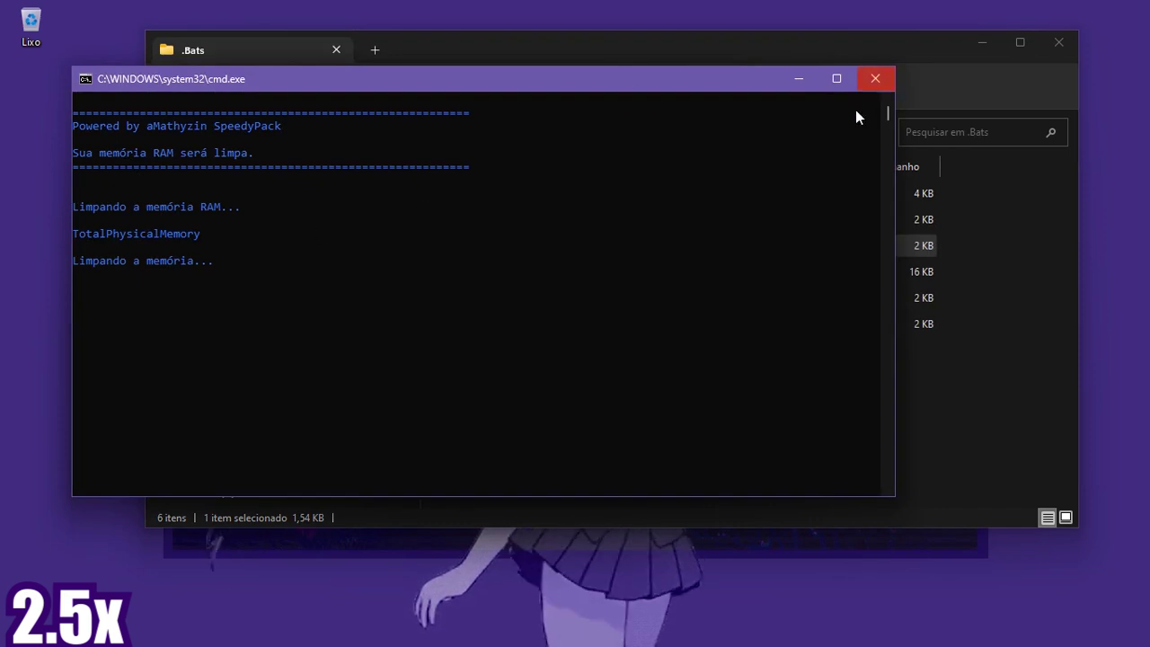
left_click(875, 78)
double_click(632, 272)
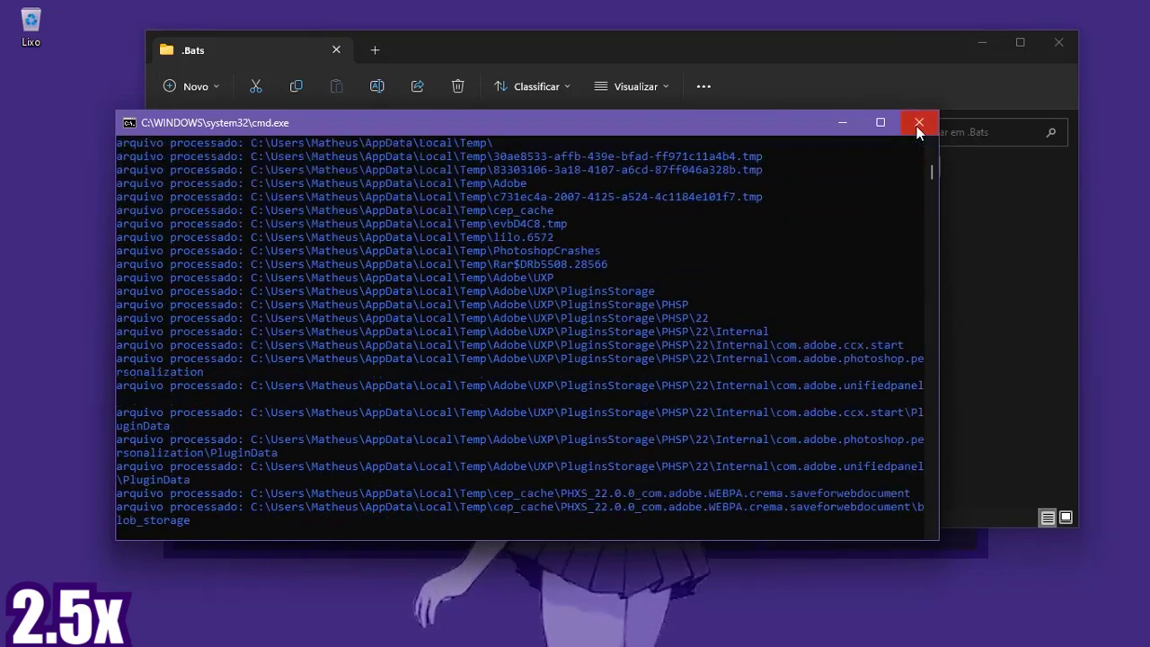
Step: Close the TempClean console window and run UnlockFPS - aMathyzin.bat, continuing through its pauses until it ends
left_click(918, 122)
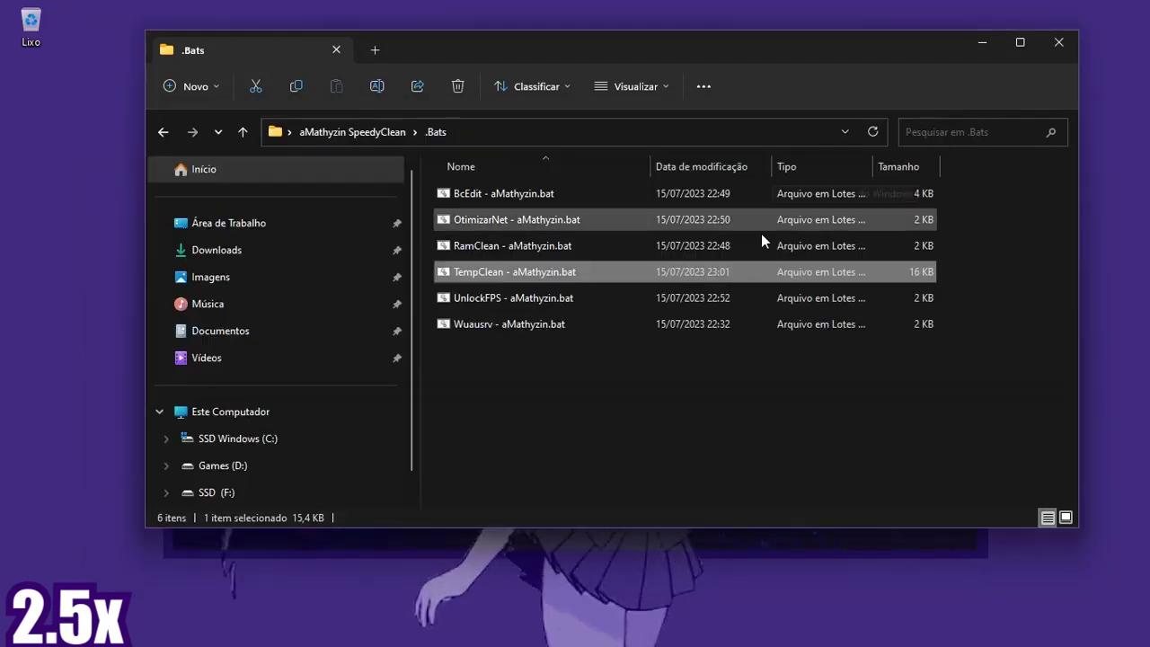
double_click(494, 295)
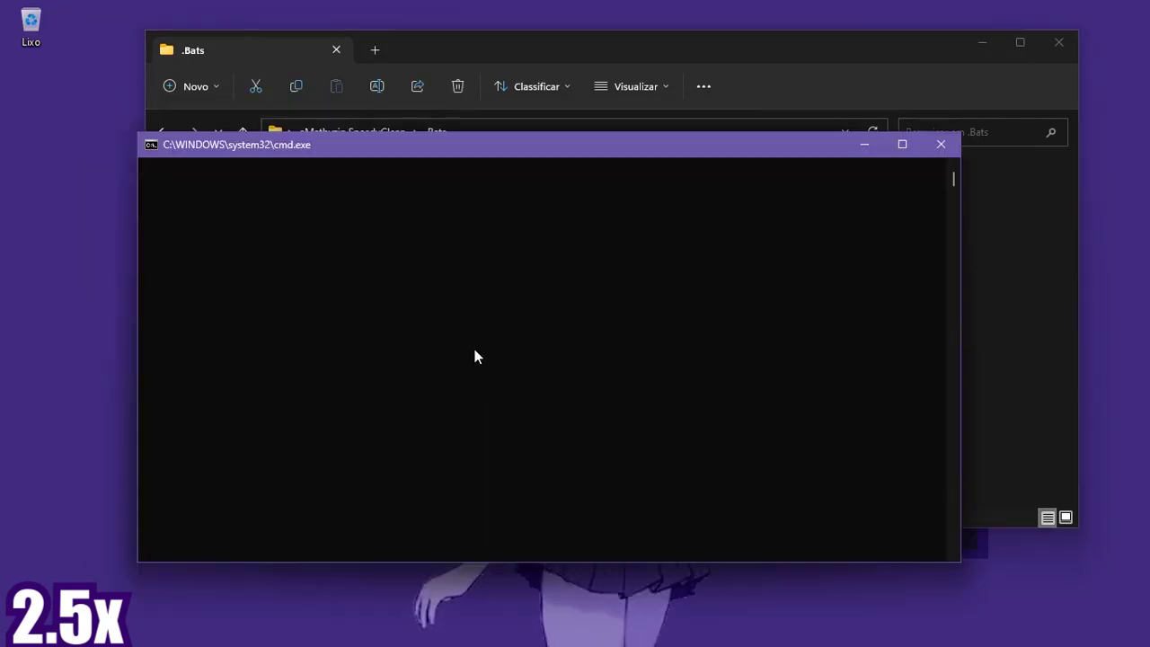
left_click(321, 375)
key("Return")
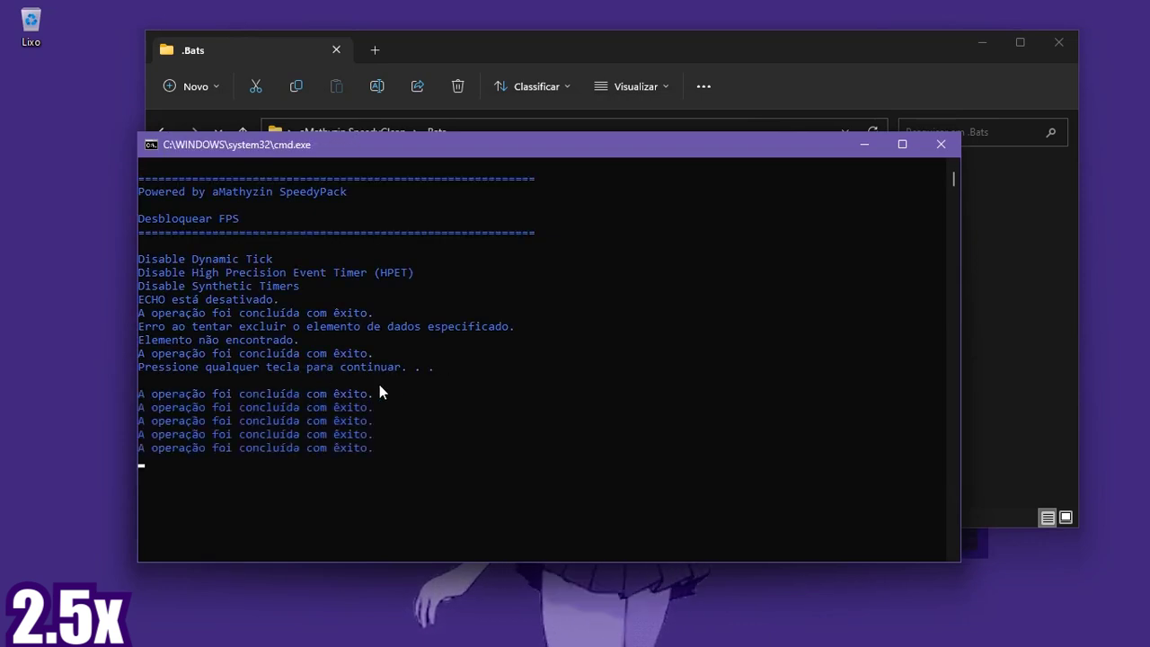
key("Return")
Step: Run Wuausrv - aMathyzin.bat and return to the aMathyzin SpeedyClean folder
double_click(521, 324)
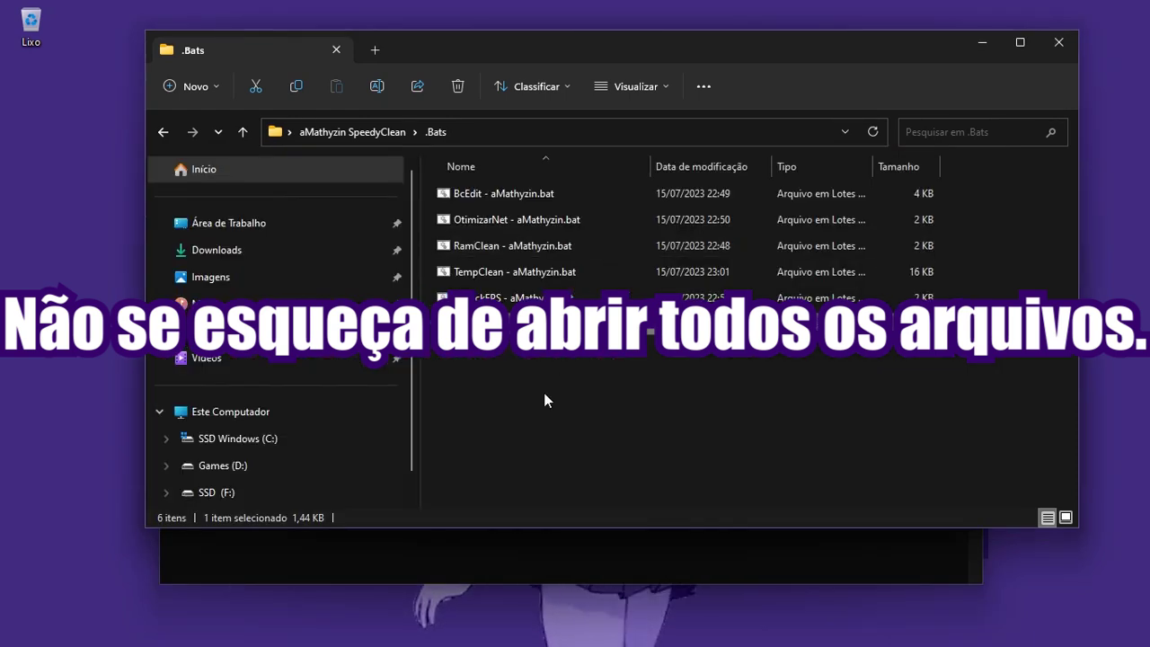
left_click(544, 394)
left_click(163, 132)
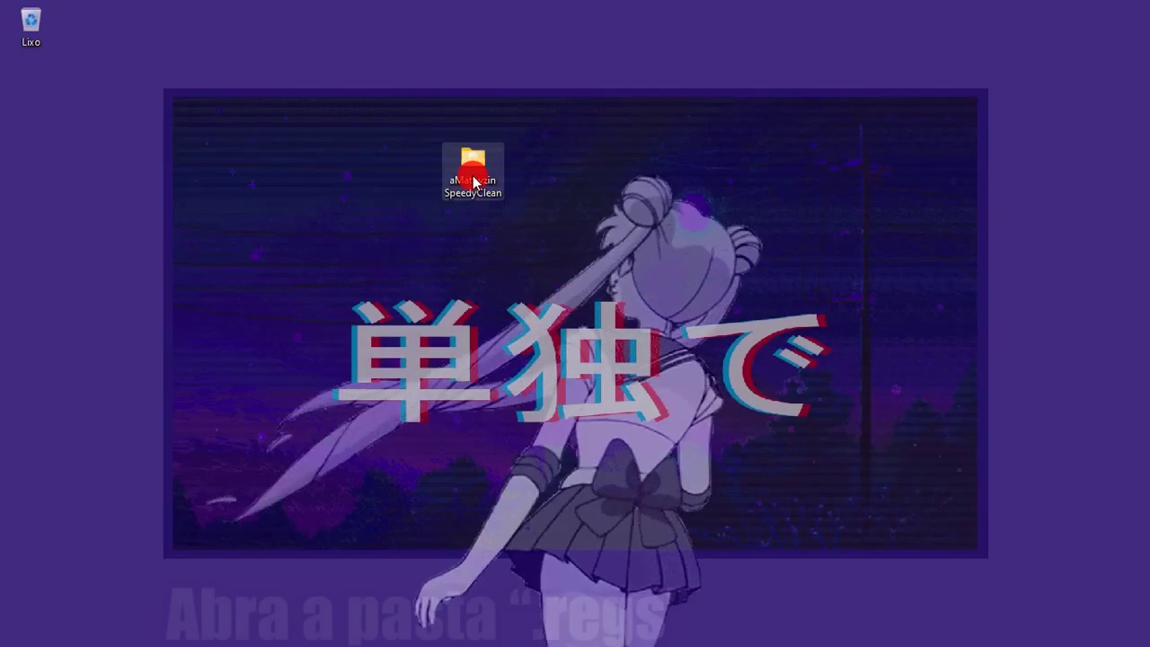
Step: Open the aMathyzin SpeedyClean folder from the desktop and enter its .Regs subfolder
key("Return")
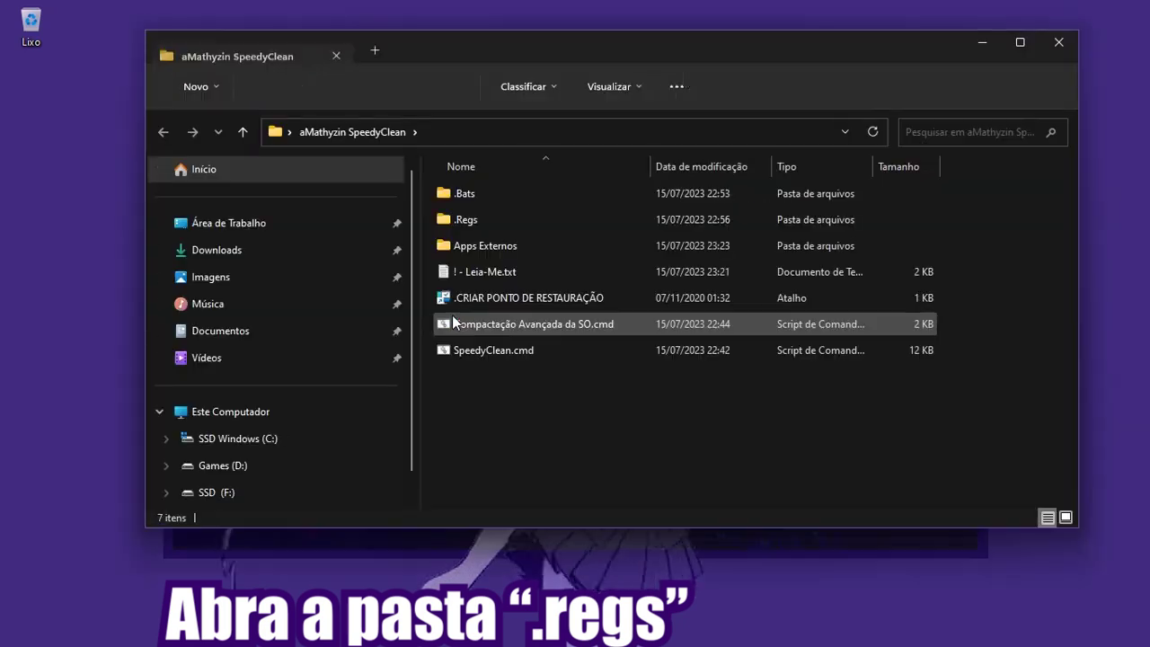
double_click(474, 221)
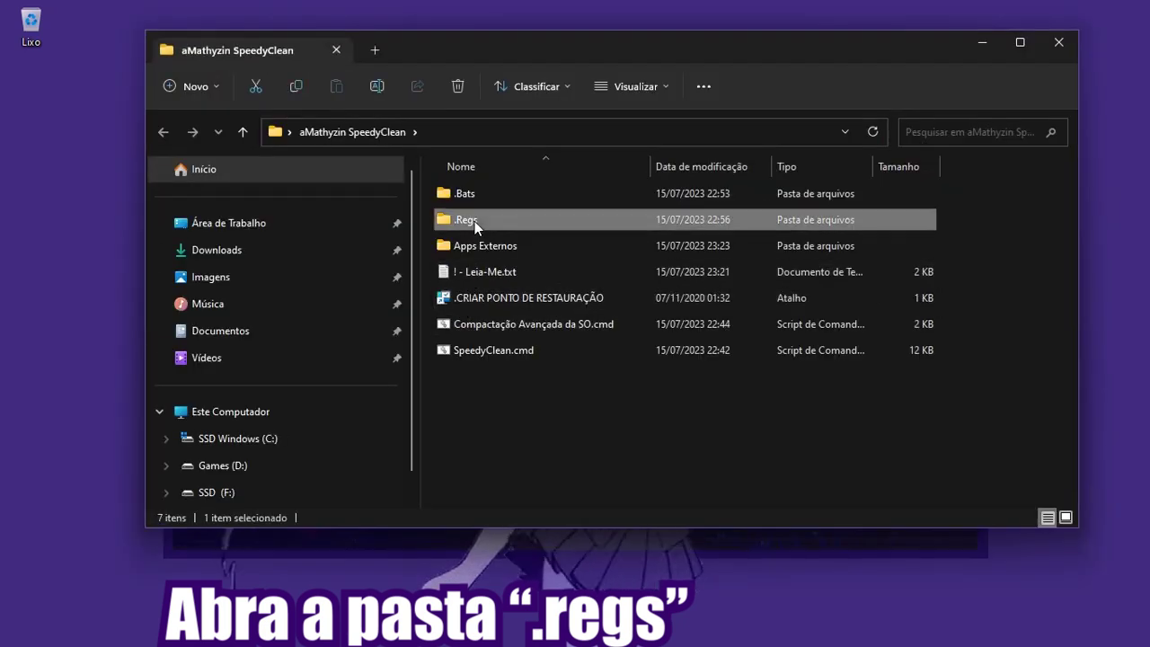
left_click_drag(425, 199, 610, 180)
left_click(611, 193)
Step: Merge Boost em jogos.reg and Cache do sistema.reg into the registry, accepting each confirmation
double_click(908, 198)
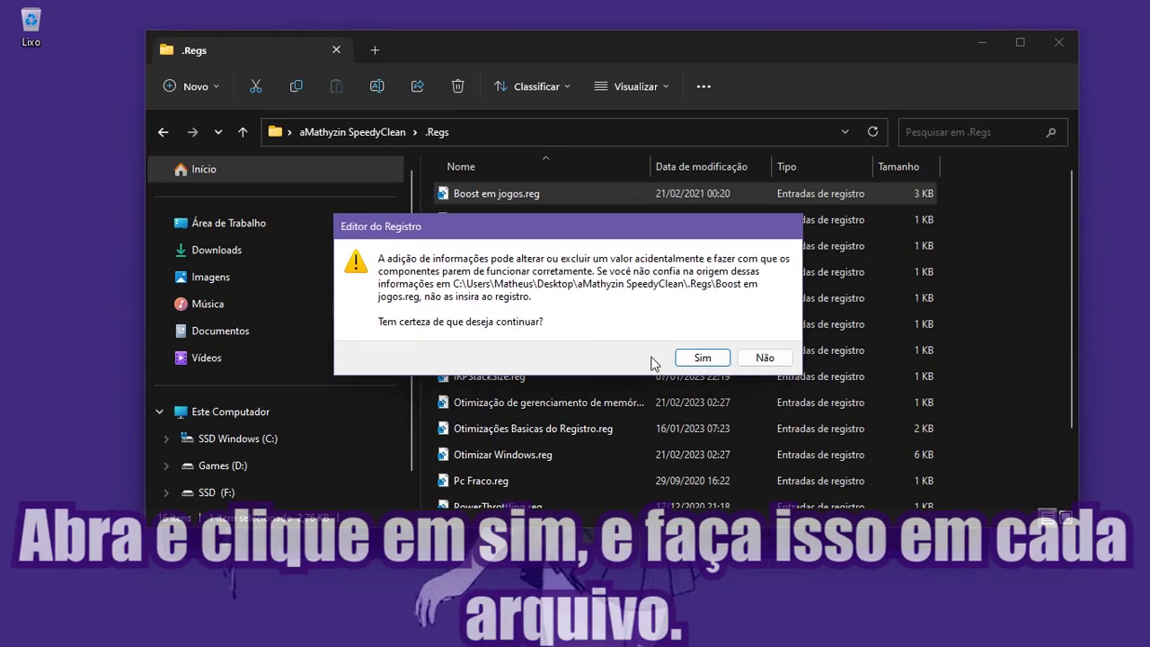
left_click(702, 358)
left_click(762, 334)
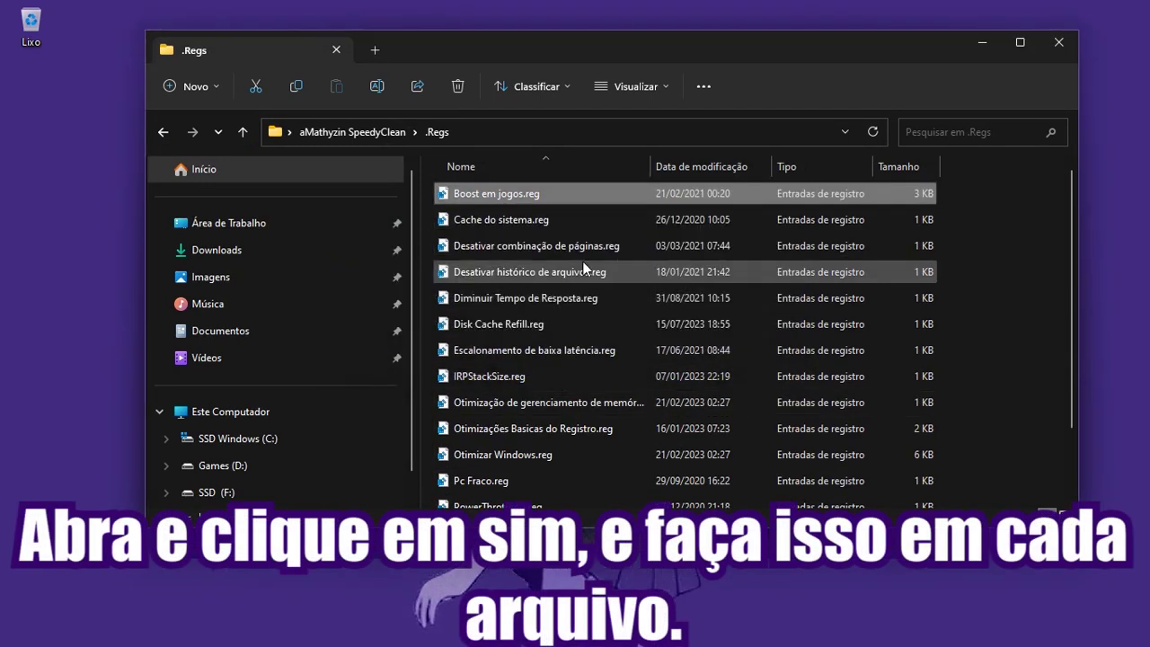
double_click(506, 219)
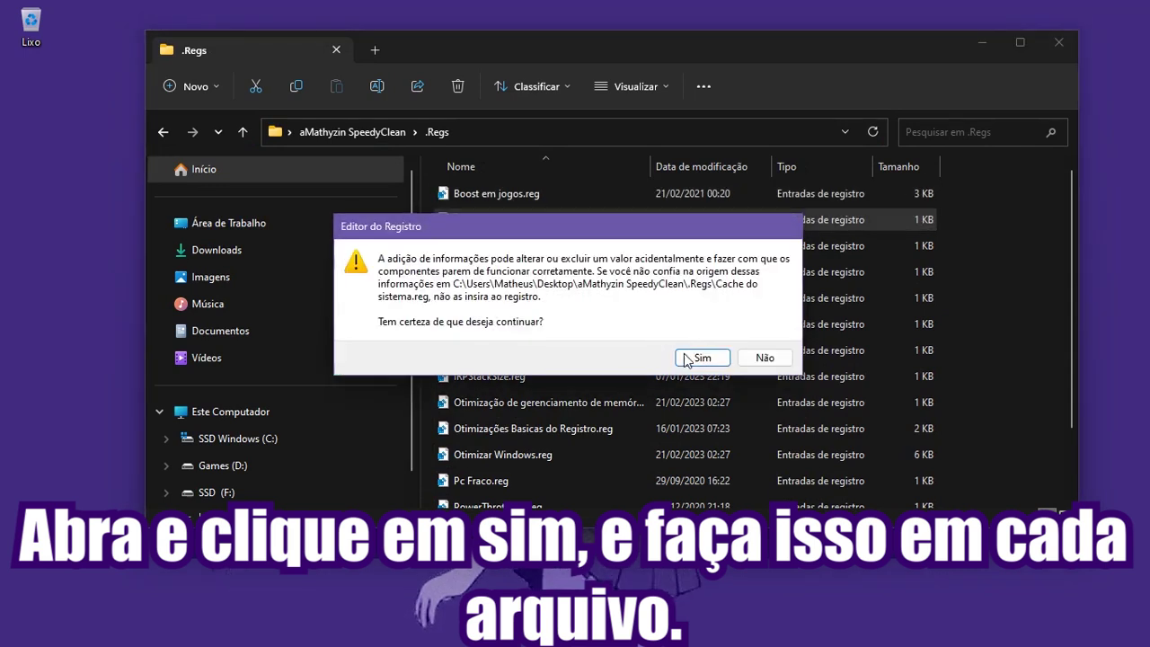
left_click(703, 359)
left_click(761, 333)
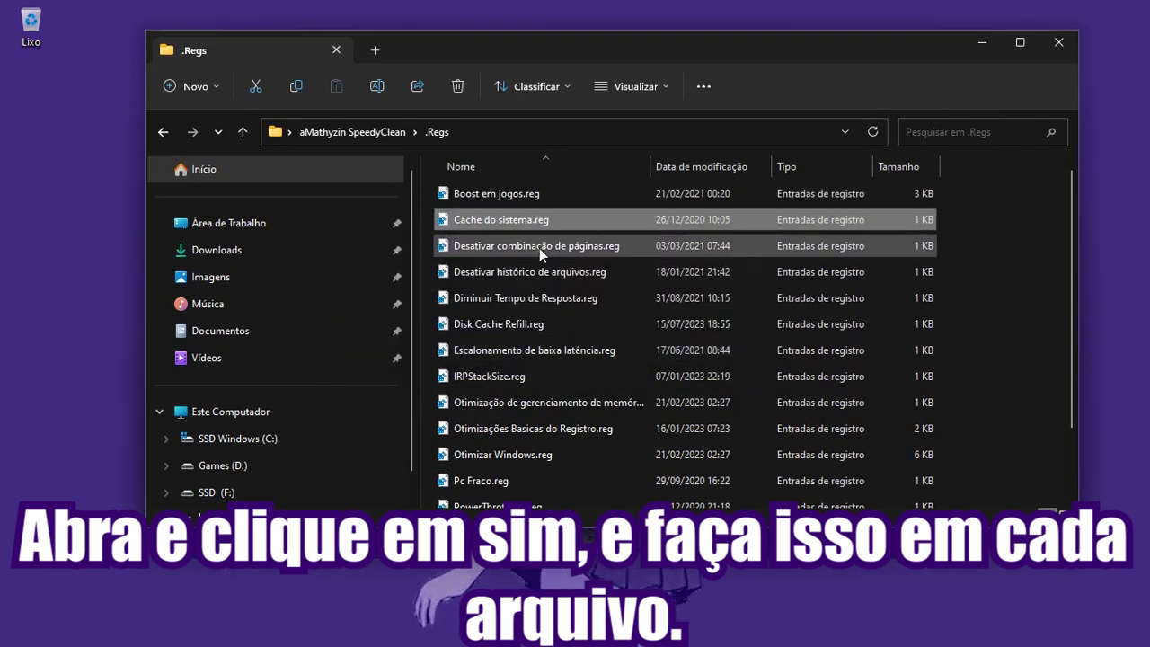
Step: Merge Desativar combinação de páginas.reg and Desativar histórico de arquivos.reg into the registry
double_click(539, 246)
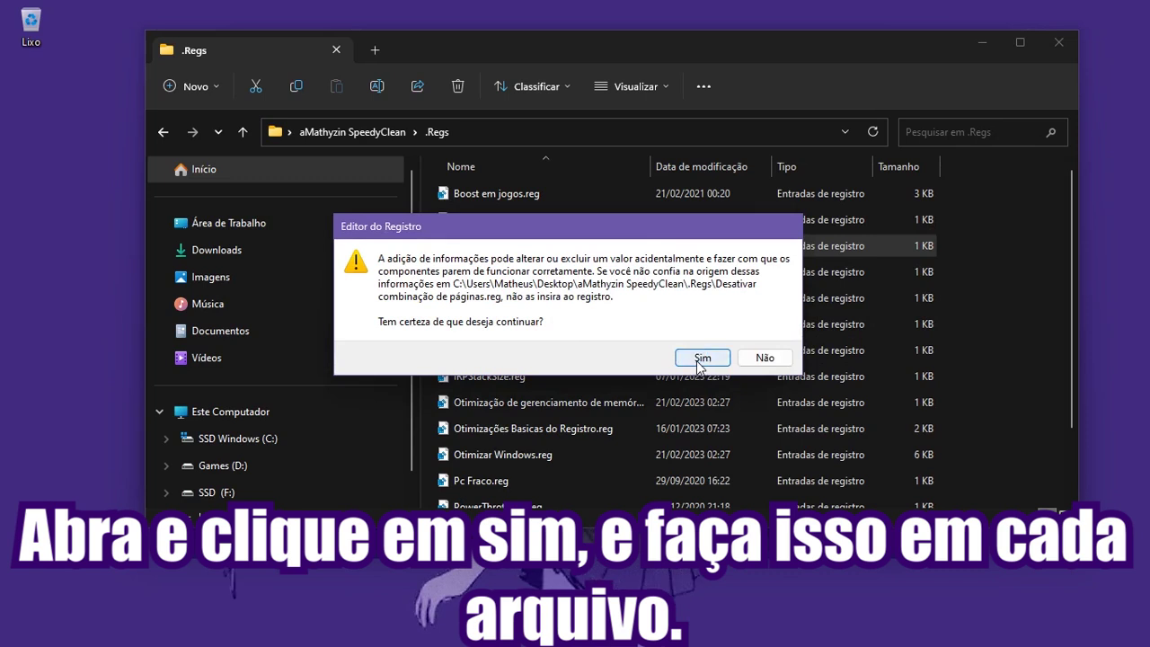
left_click(702, 358)
left_click(762, 333)
double_click(538, 273)
left_click(702, 359)
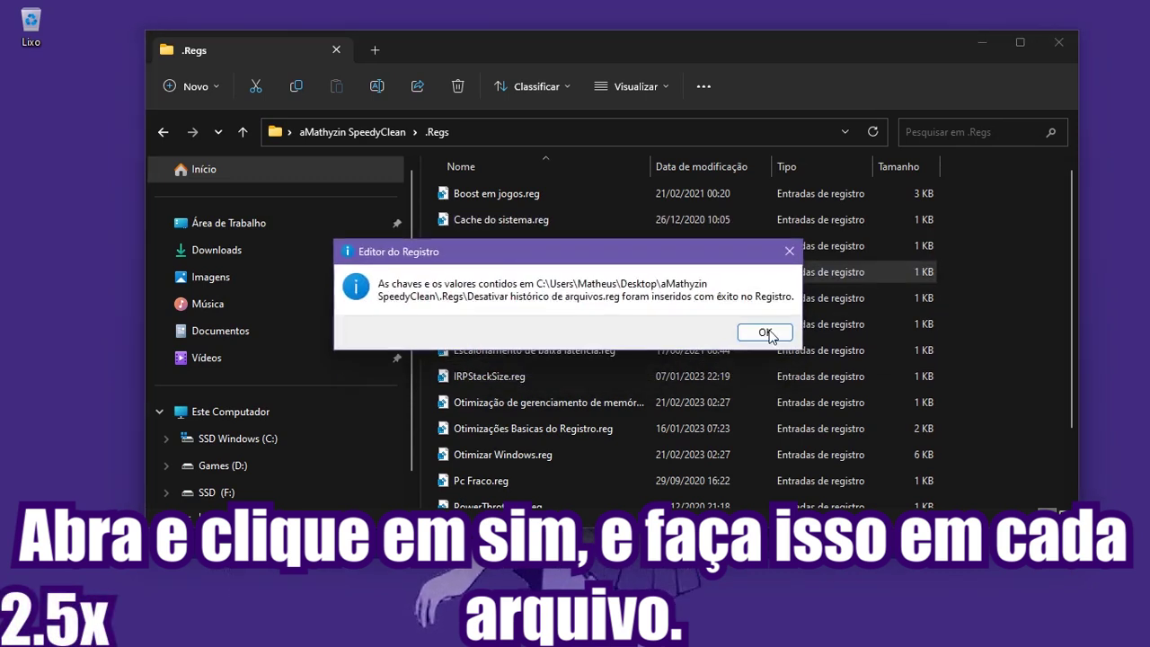
left_click(764, 333)
Step: Merge Diminuir Tempo de Resposta.reg and Disk Cache Refill.reg into the registry
double_click(506, 295)
left_click(704, 359)
left_click(761, 334)
double_click(539, 324)
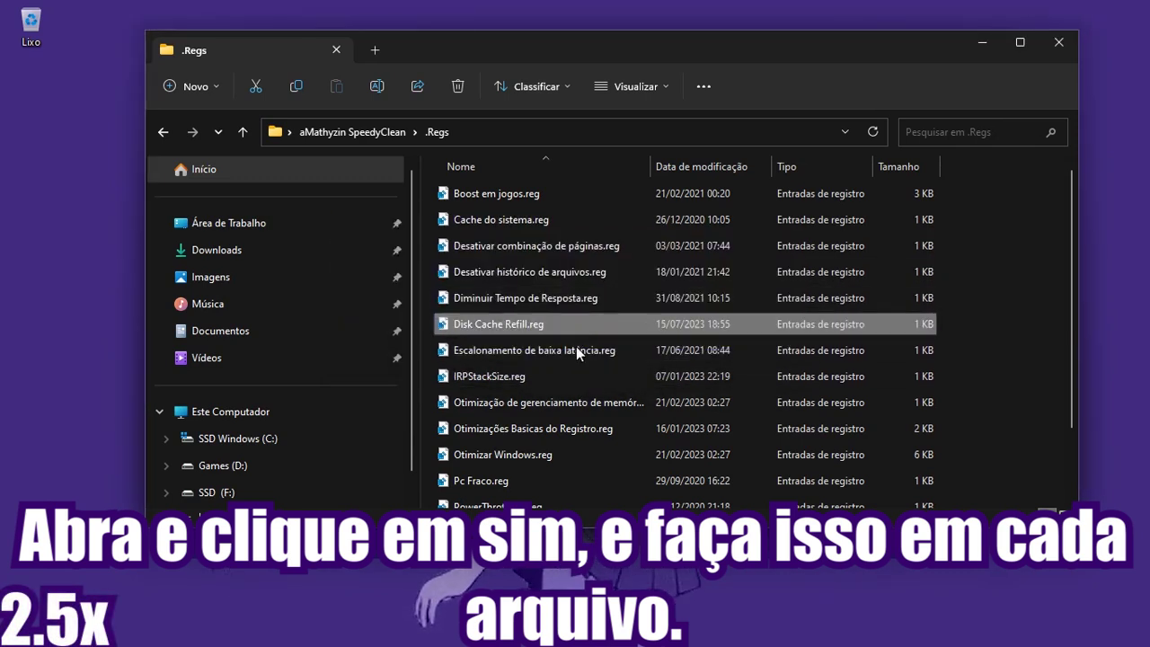
left_click(702, 358)
left_click(763, 364)
Step: Merge Escalonamento de baixa latência.reg and IRPStackSize.reg into the registry
double_click(467, 350)
left_click(702, 358)
left_click(824, 330)
double_click(513, 377)
left_click(702, 358)
left_click(824, 329)
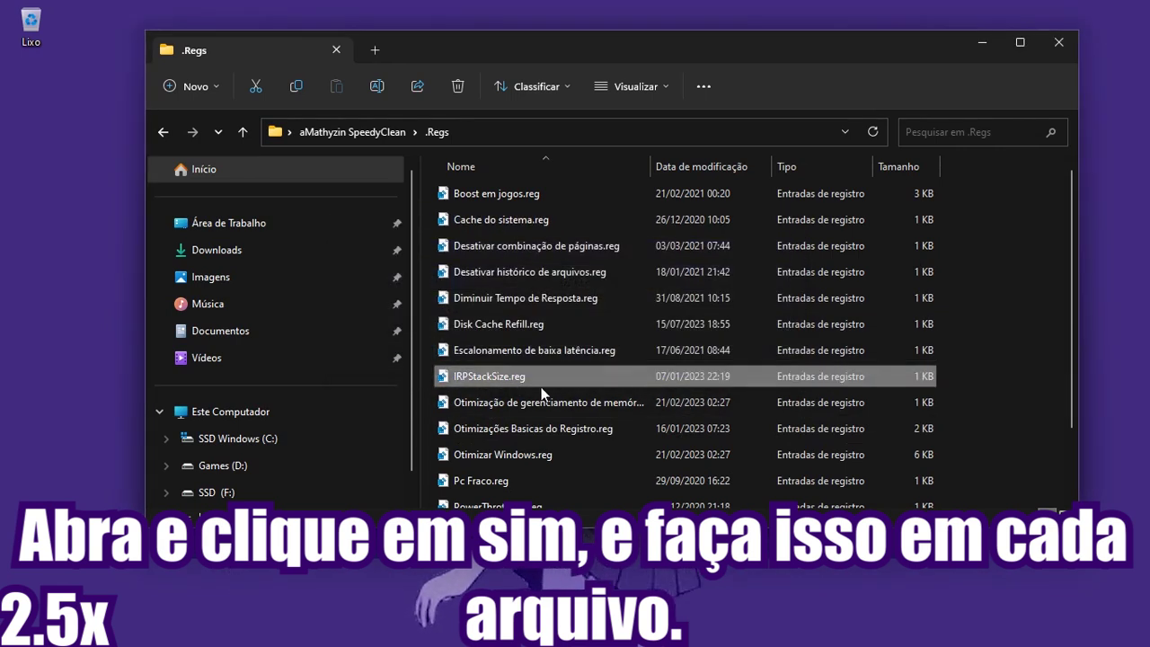
Step: Merge the memory-management optimization file (Otimização de gerenciamento) and Otimizações Basicas do Registro.reg into the registry
double_click(543, 399)
left_click(703, 358)
left_click(824, 331)
double_click(549, 425)
left_click(702, 357)
left_click(824, 331)
Step: Merge Otimizar Windows.reg and Pc Fraco.reg into the registry
double_click(545, 454)
left_click(703, 358)
left_click(823, 331)
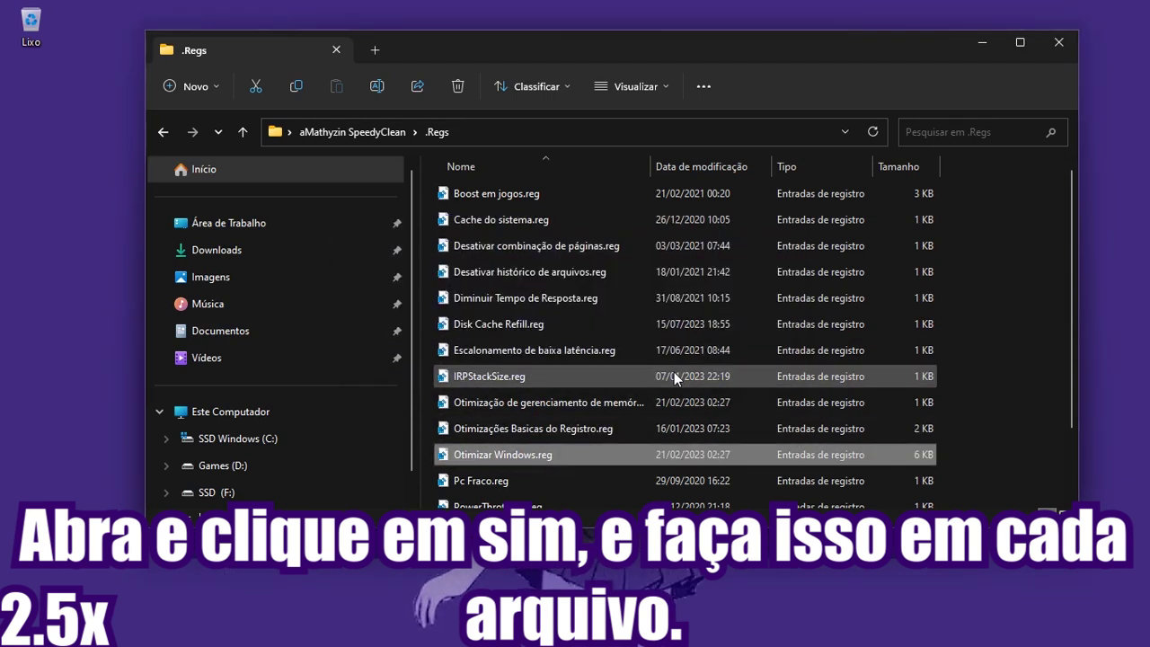
scroll(674, 372, "down", 1)
double_click(524, 392)
left_click(703, 357)
left_click(824, 330)
Step: Merge PowerThrottling.reg and Prioridade da CPU.reg into the registry
double_click(499, 418)
left_click(703, 358)
left_click(780, 330)
double_click(539, 443)
left_click(703, 358)
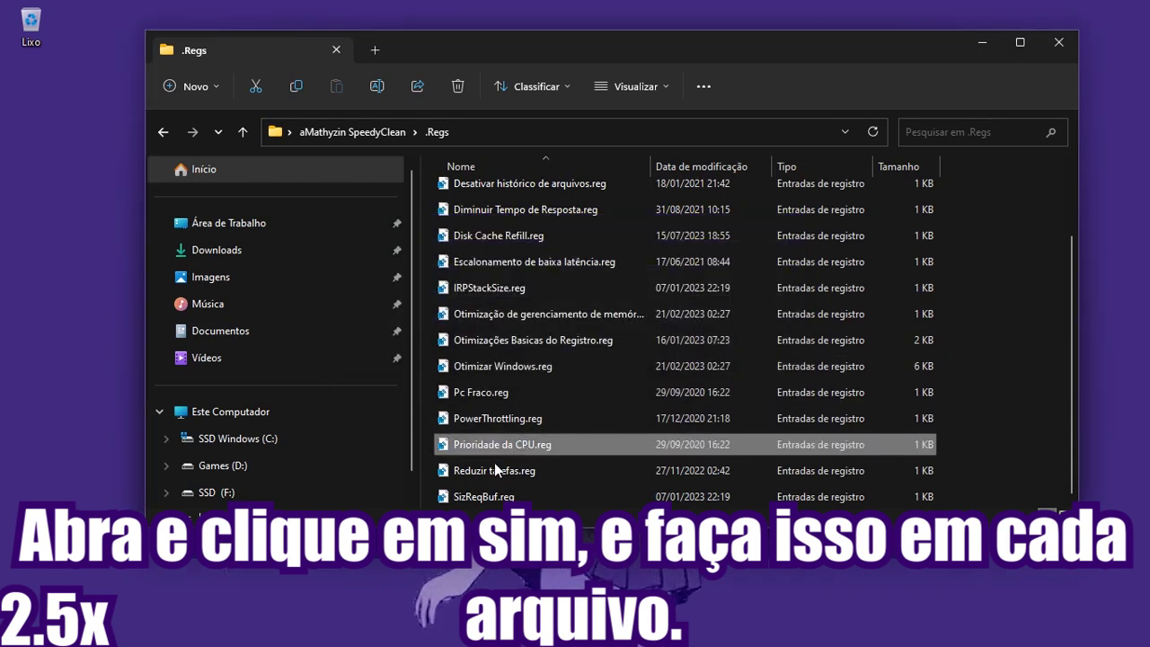
Step: Merge Reduzir tarefas.reg and SizReqBuf.reg into the registry, and go back to the parent folder
double_click(497, 469)
left_click(702, 358)
left_click(780, 330)
double_click(485, 496)
left_click(702, 358)
left_click(826, 333)
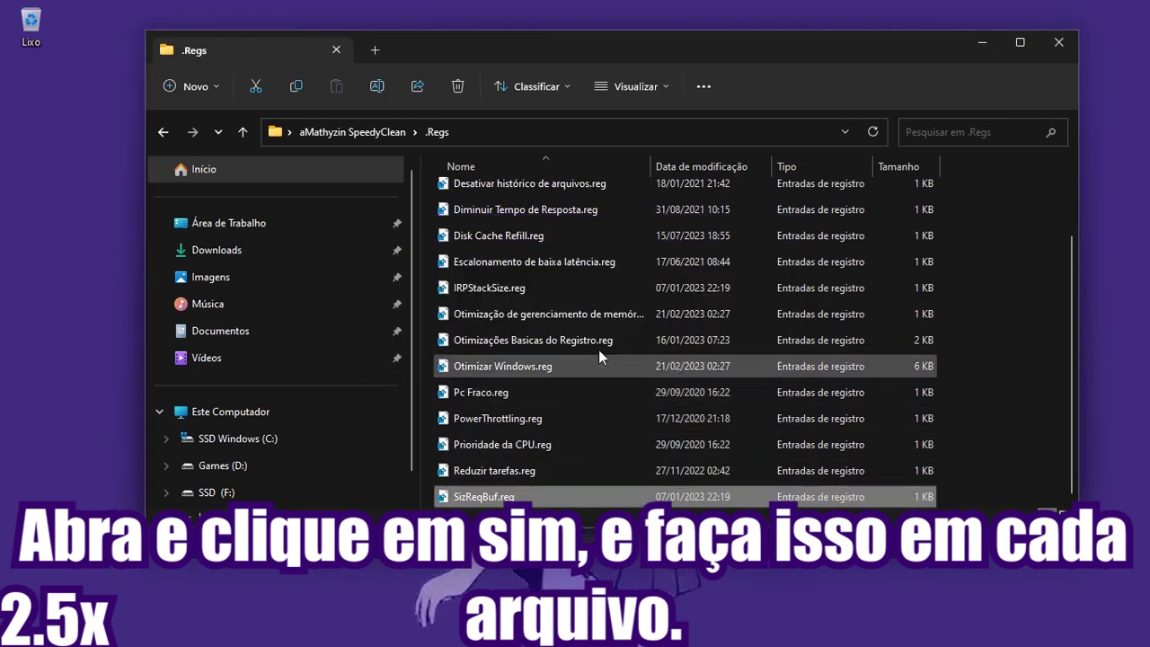
left_click(166, 133)
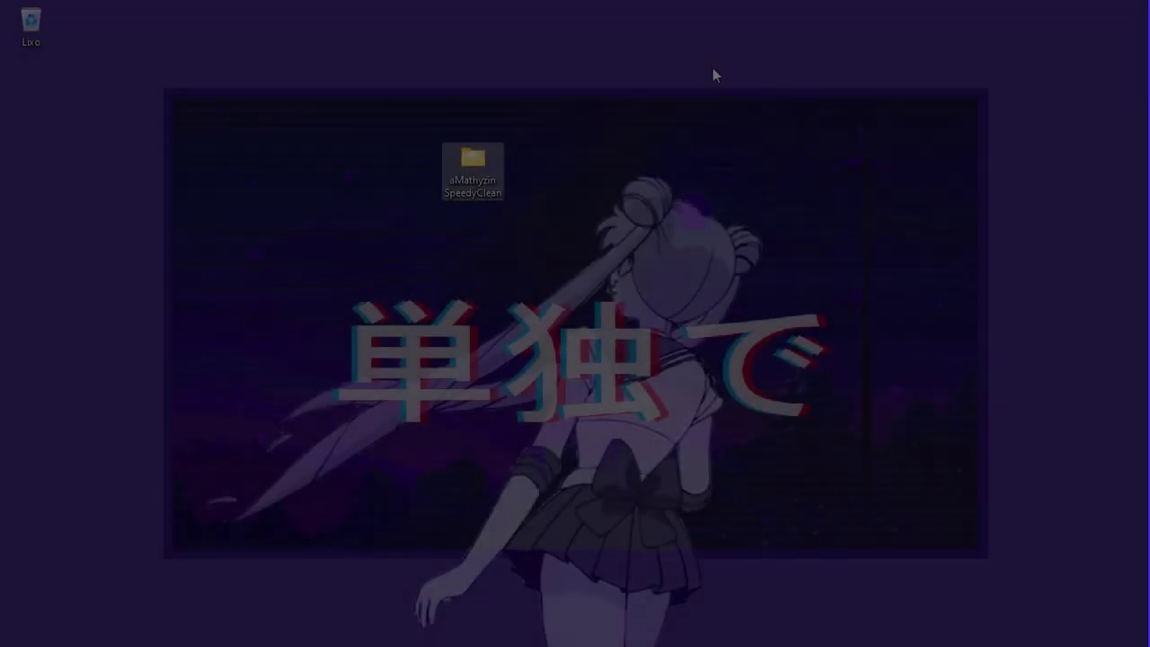
Step: Open the aMathyzin SpeedyClean folder from the desktop and enter its Apps Externos subfolder
left_click_drag(788, 30, 155, 396)
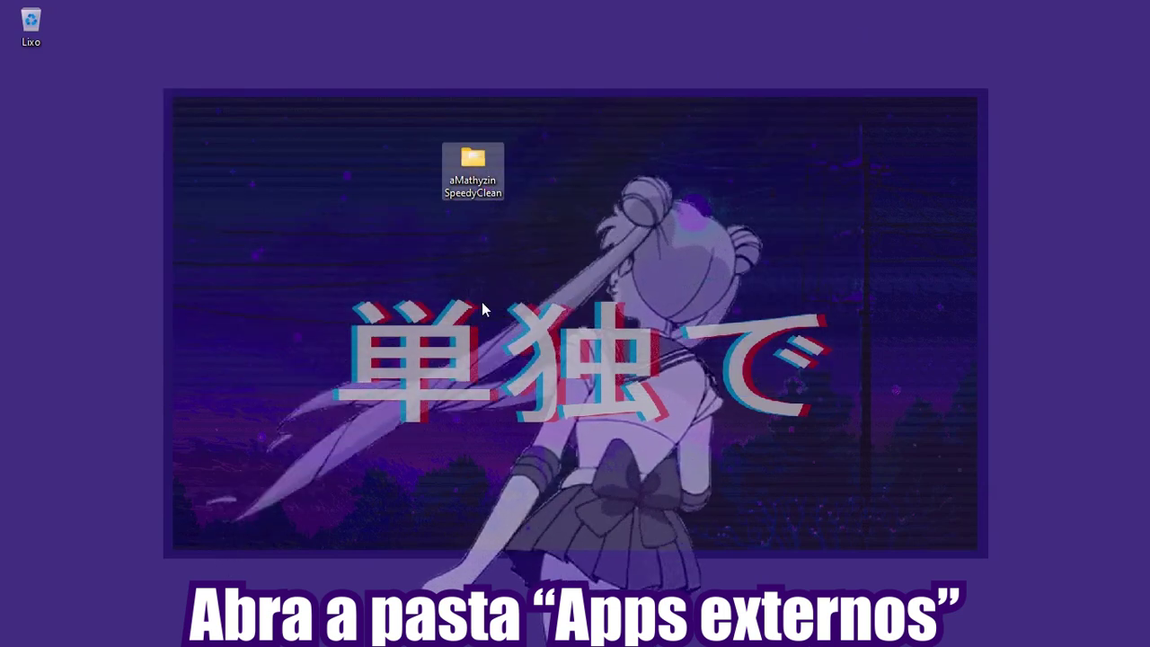
left_click(481, 333)
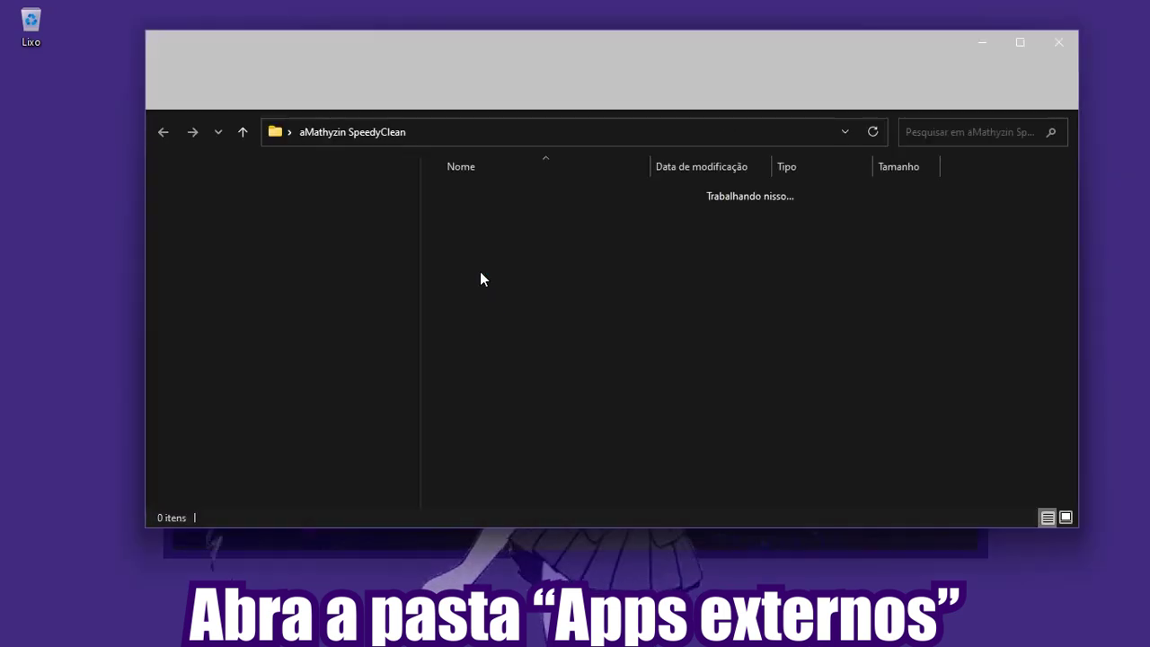
left_click(501, 249)
double_click(500, 247)
left_click_drag(430, 334, 608, 179)
left_click_drag(608, 314, 518, 205)
left_click(535, 266)
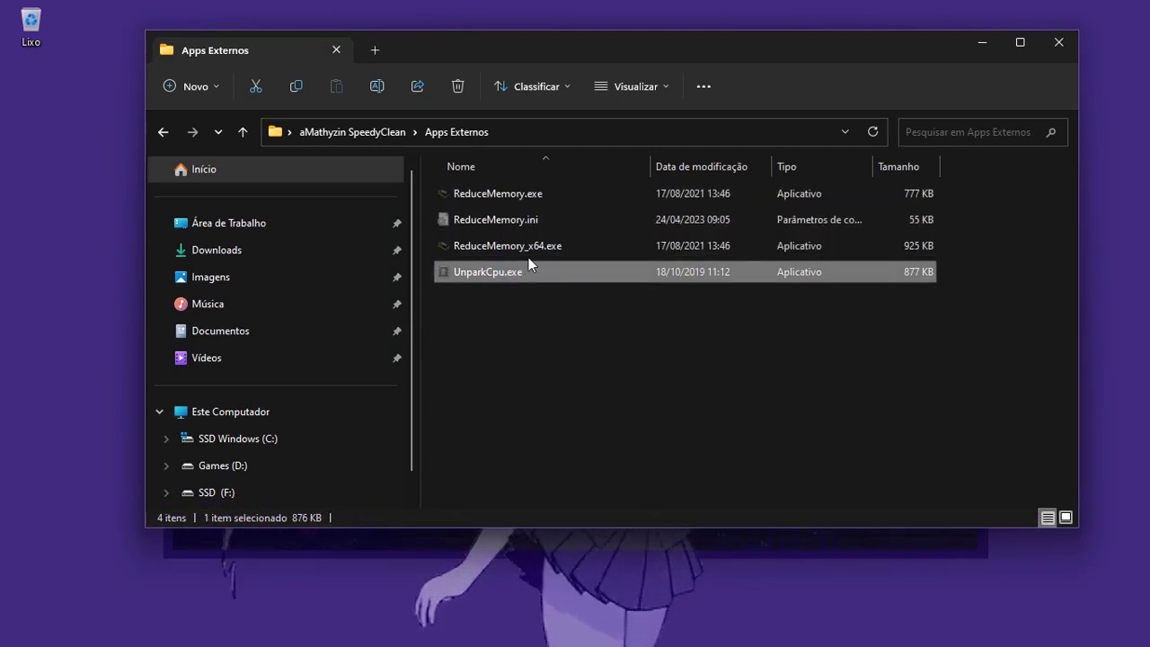
Step: Launch ReduceMemory_x64.exe and optimize the computer's RAM with it
left_click(526, 246)
left_click(539, 193)
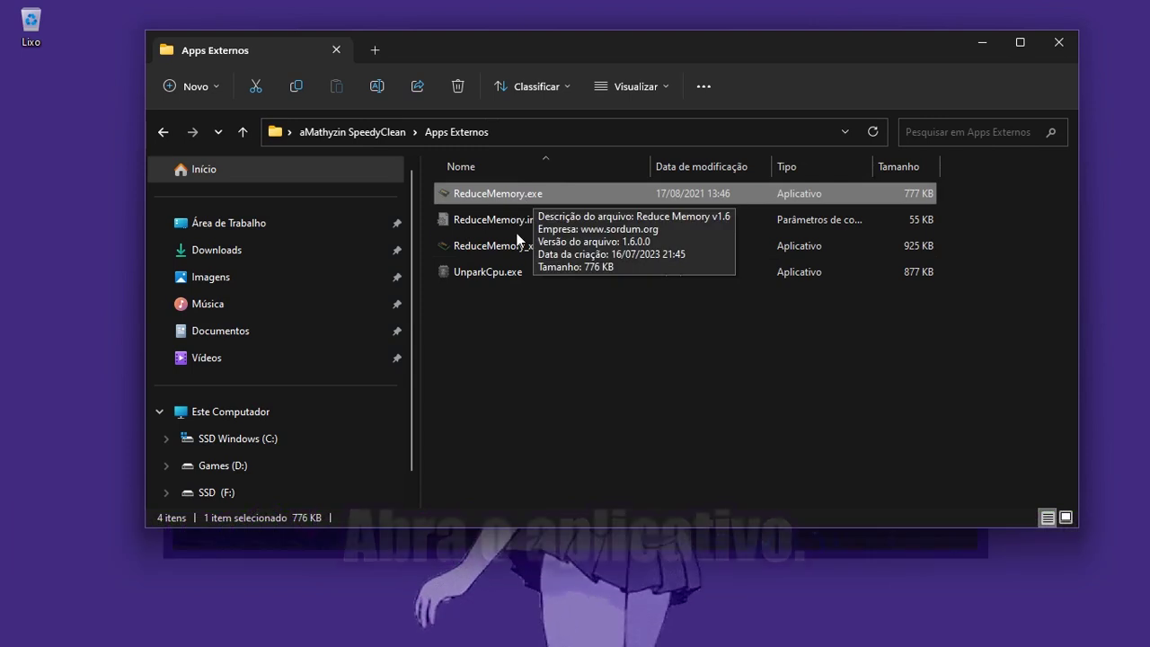
left_click(520, 245)
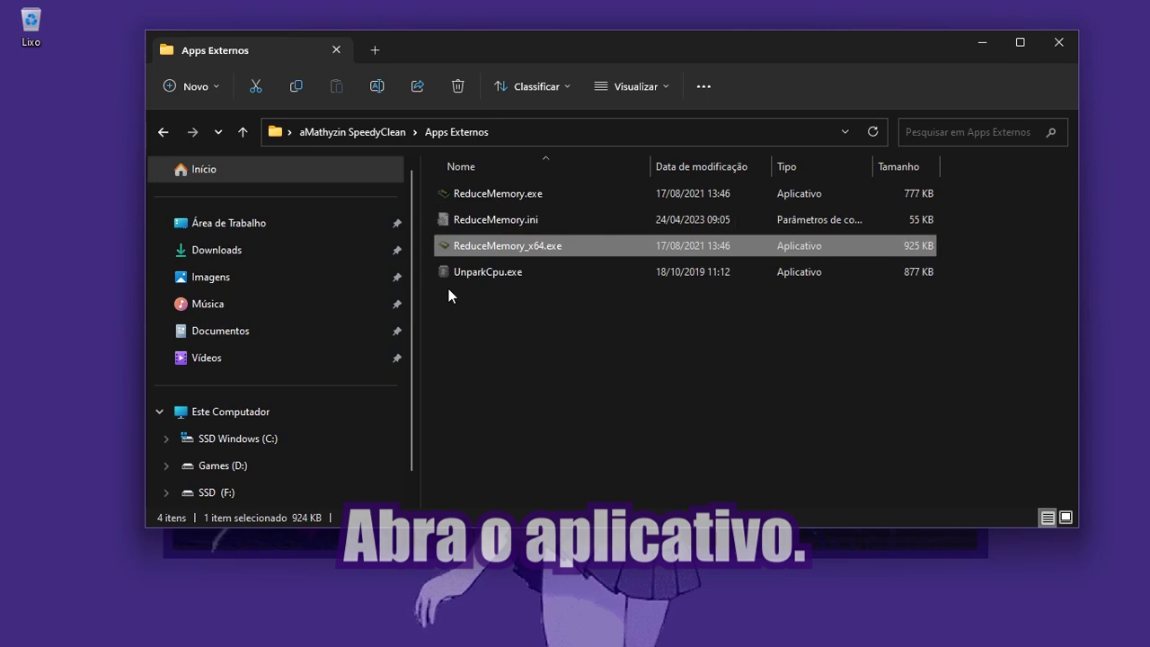
key("Return")
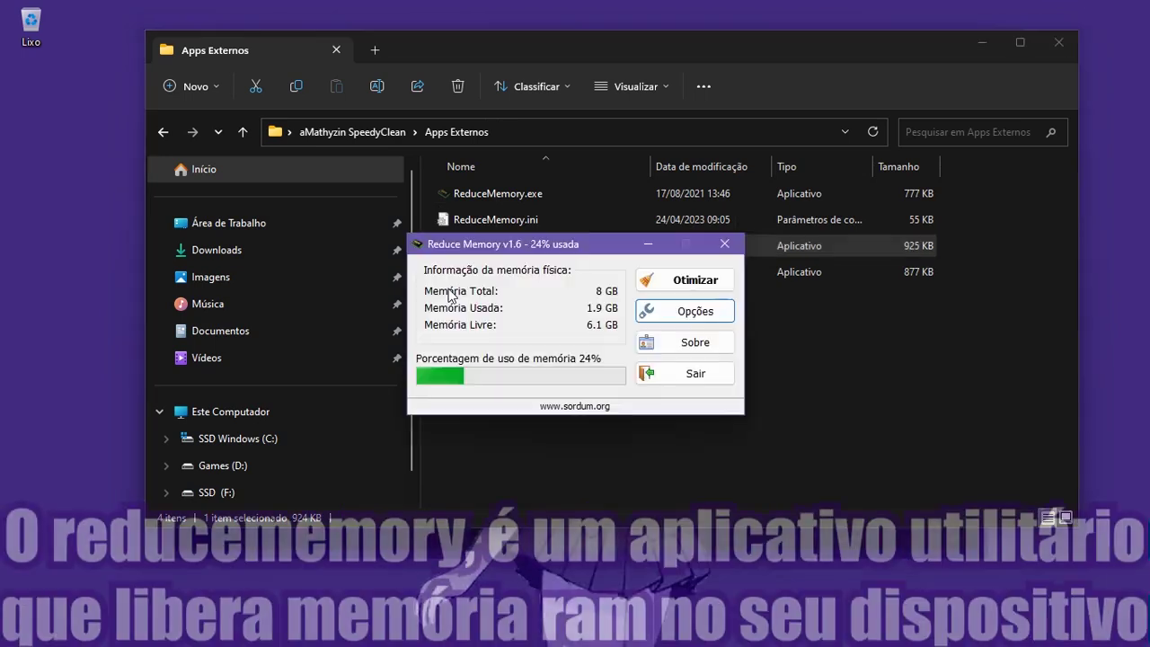
left_click(683, 280)
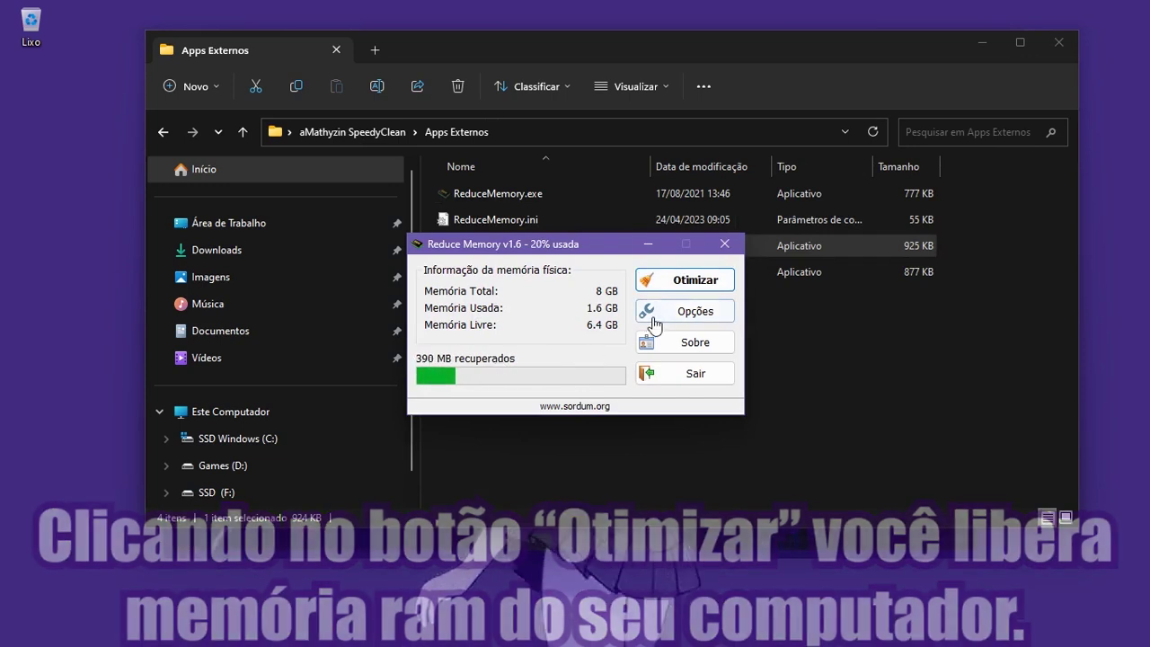
Step: Apply Reduce Memory's options with automatic optimization when usage exceeds 25%, at 5-second intervals
left_click(649, 314)
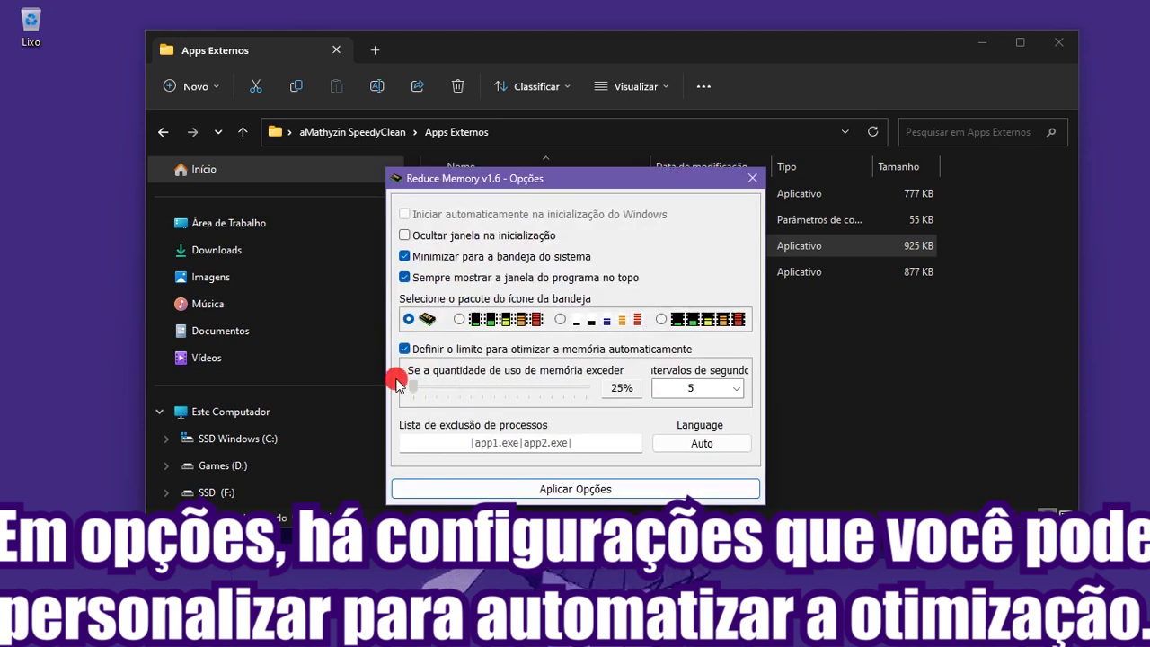
double_click(678, 385)
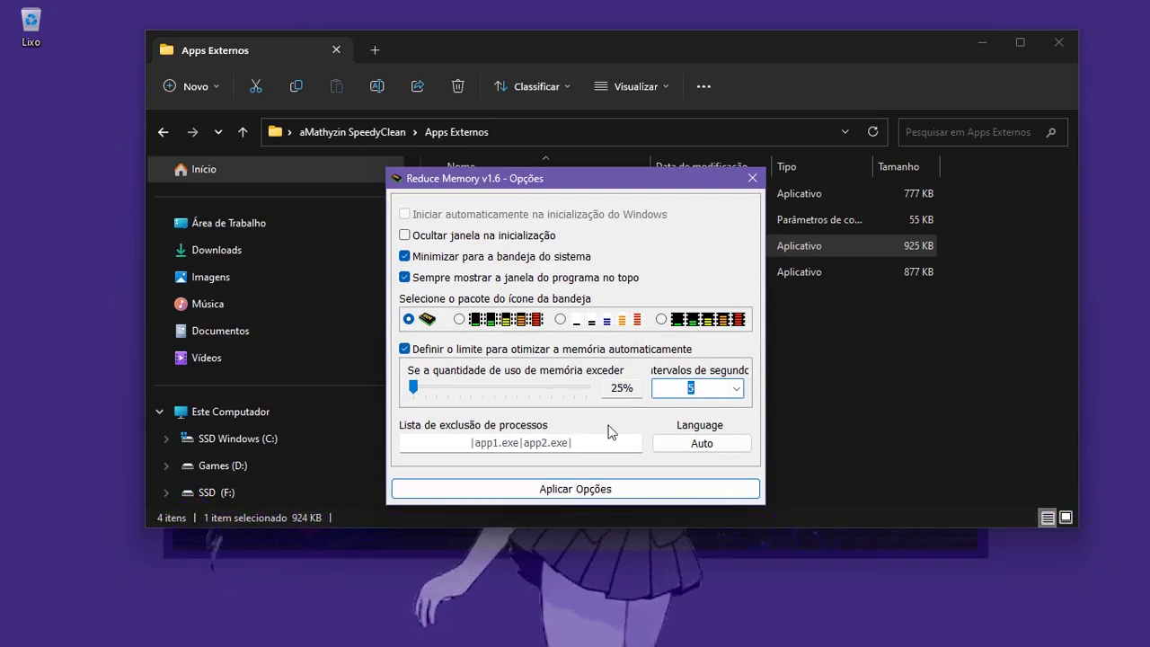
left_click(555, 488)
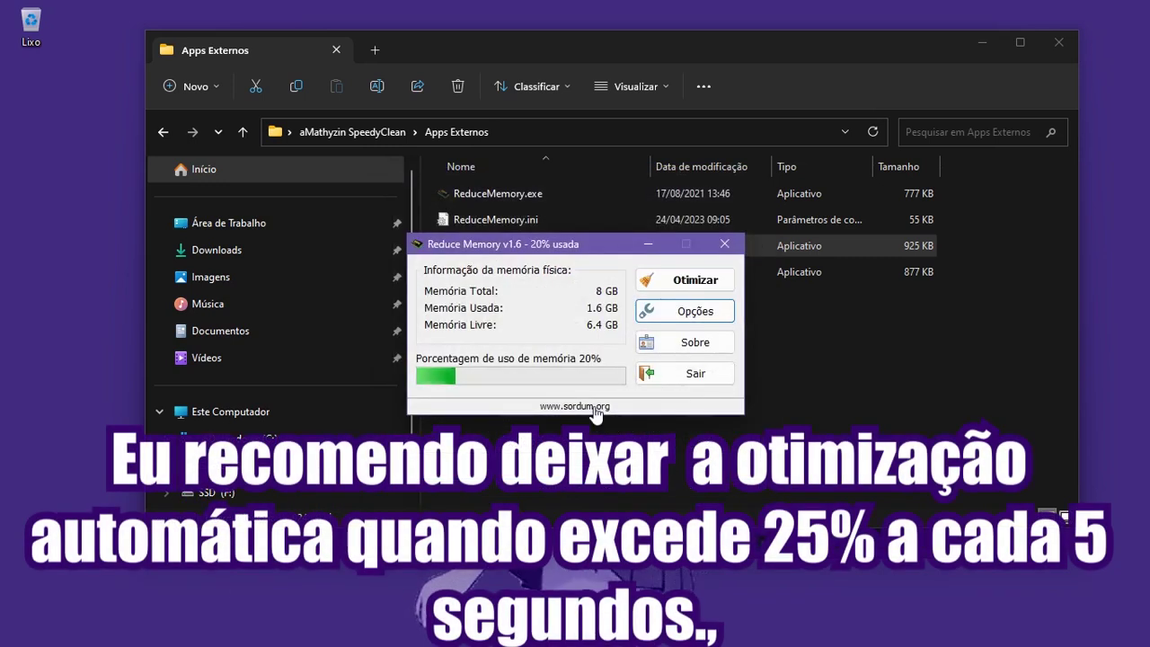
Step: Optimize the memory once more in Reduce Memory and close its window
left_click(682, 288)
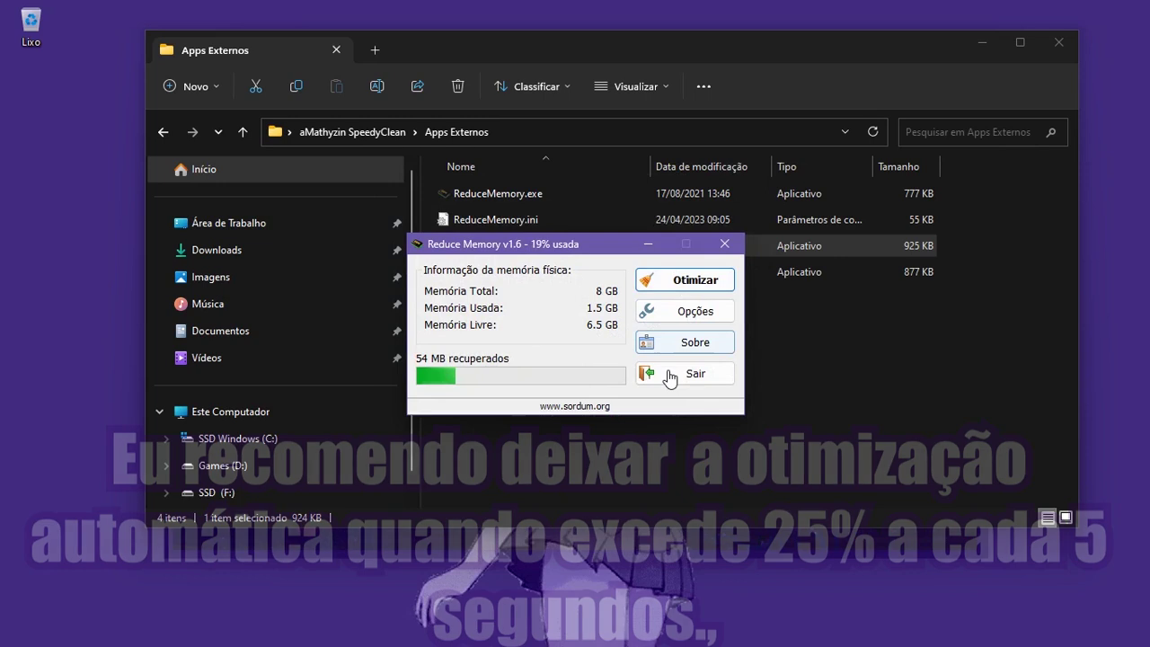
left_click(669, 376)
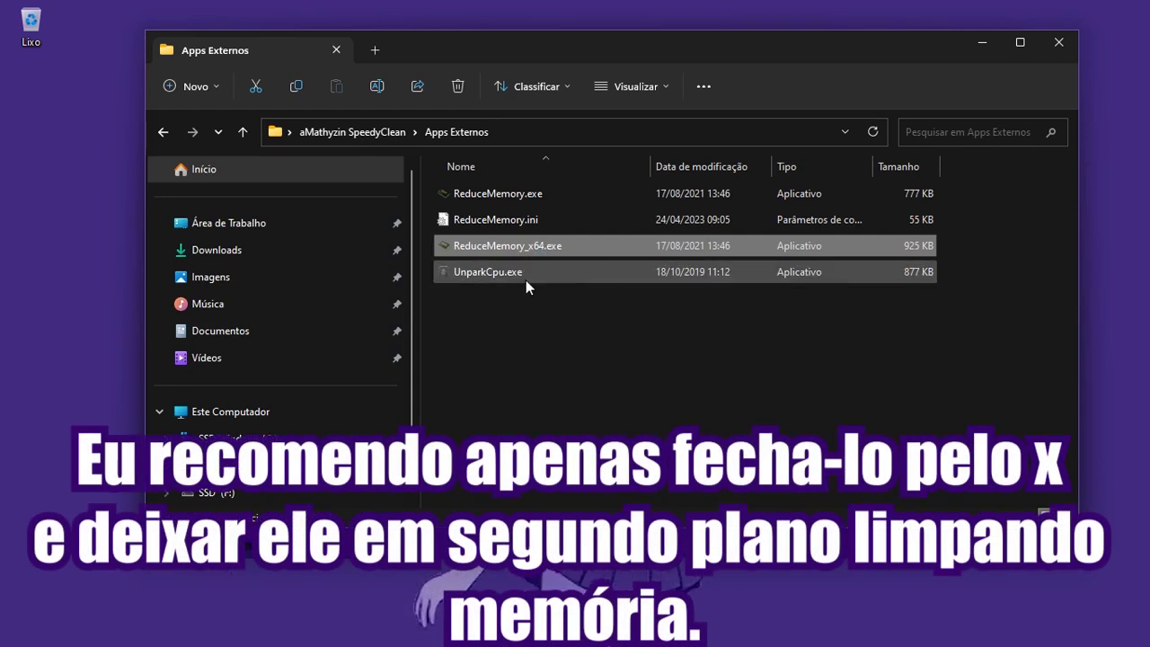
left_click(724, 245)
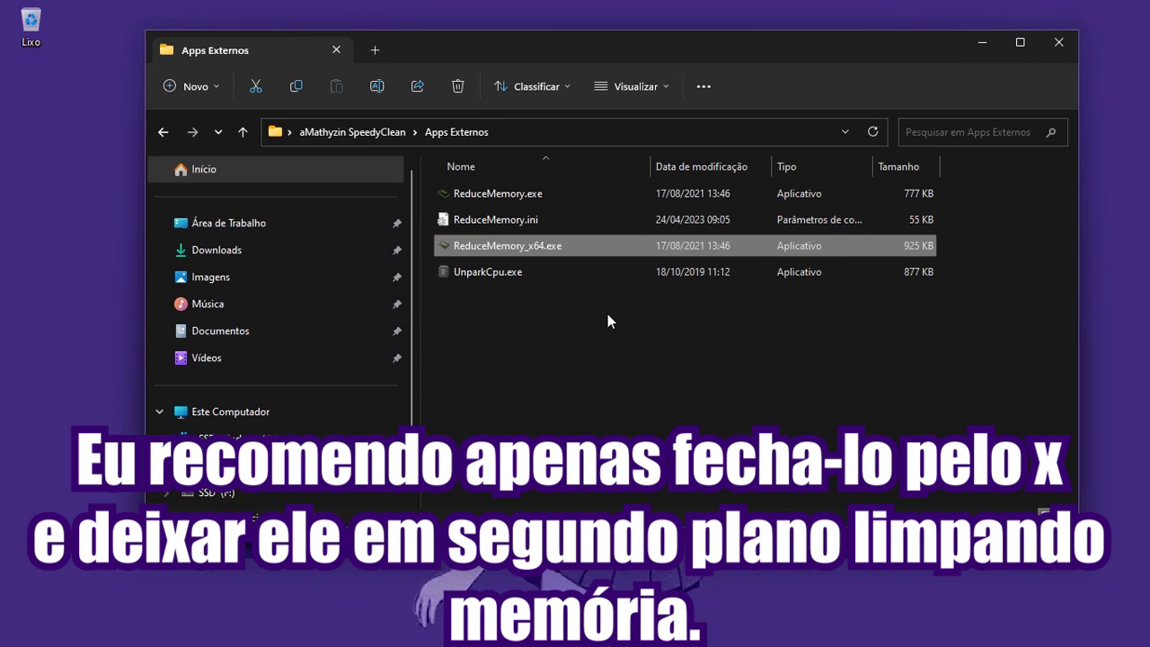
Step: Launch UnparkCpu.exe from the Apps Externos folder and shift the CPU Unpark window slightly to the right
left_click_drag(440, 336, 992, 262)
left_click_drag(936, 303, 537, 275)
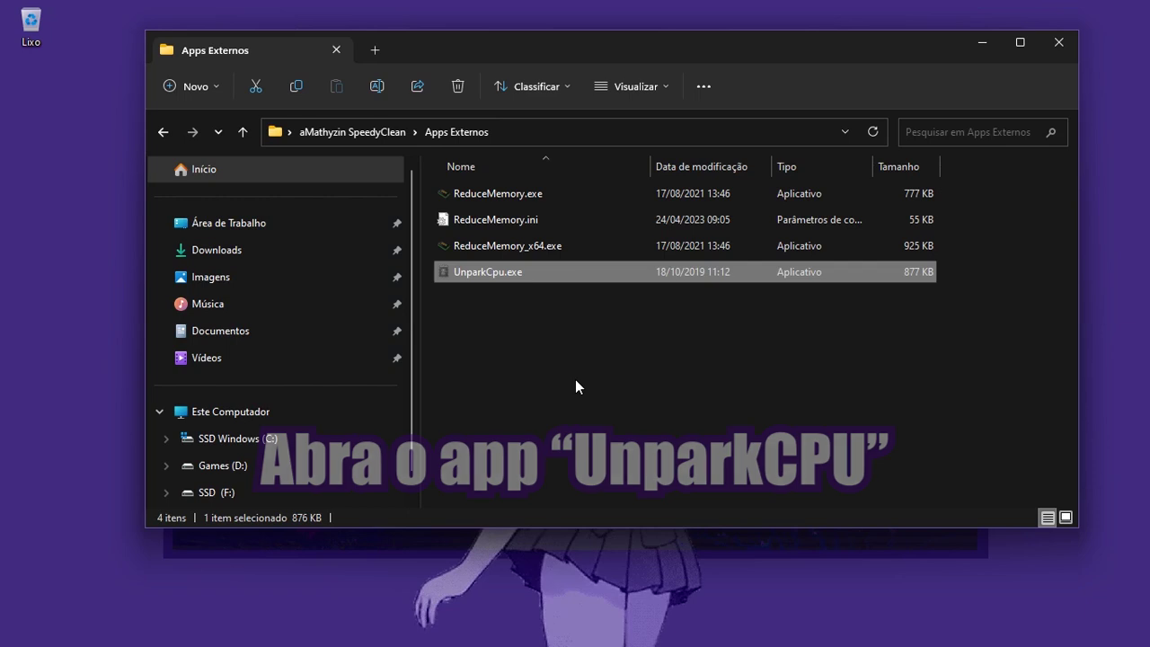
key("Return")
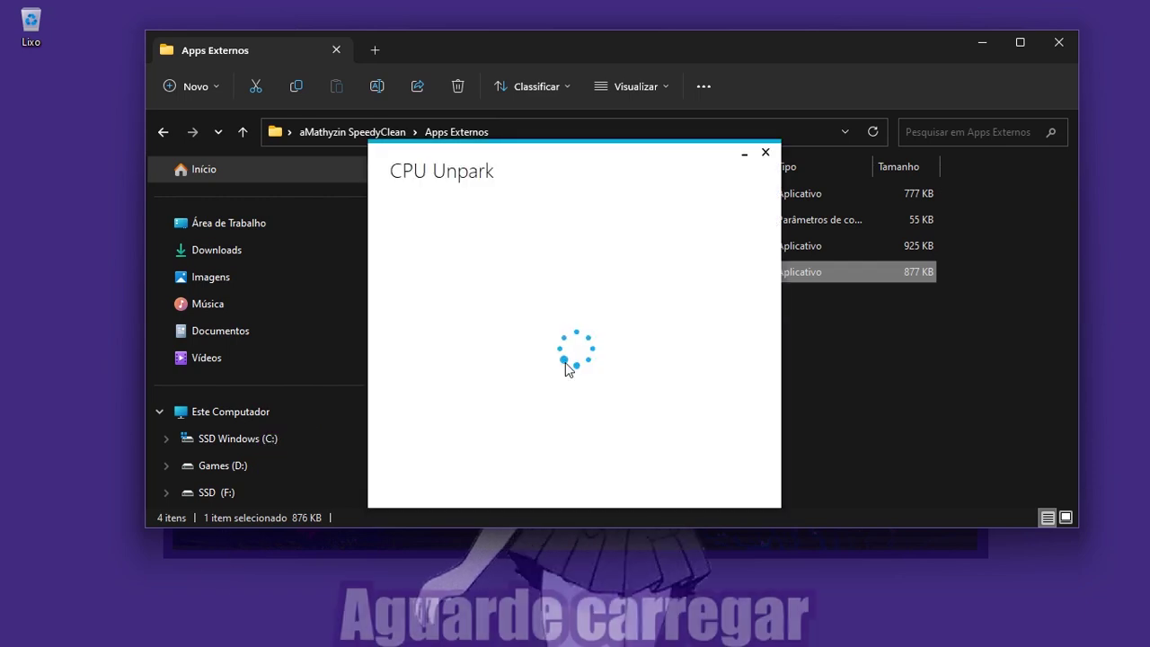
left_click_drag(462, 167, 515, 168)
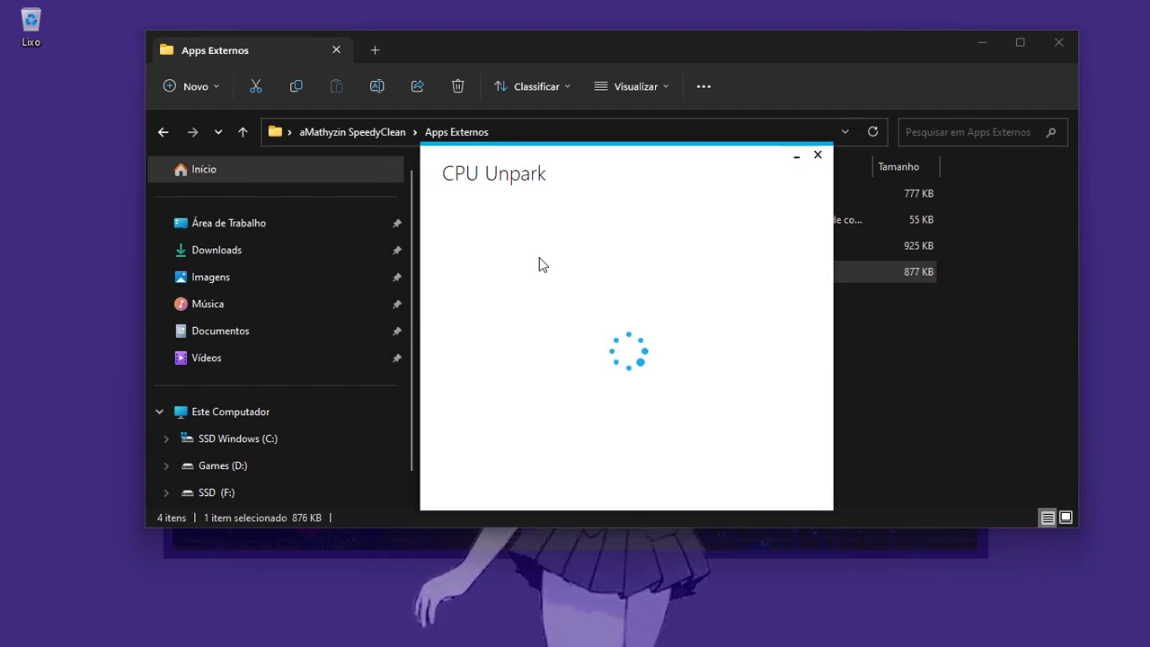
Step: Move the Apps Externos window slightly down, bring CPU Unpark to the front and choose the Desempenho Máximo system power plan
left_click_drag(465, 51, 453, 60)
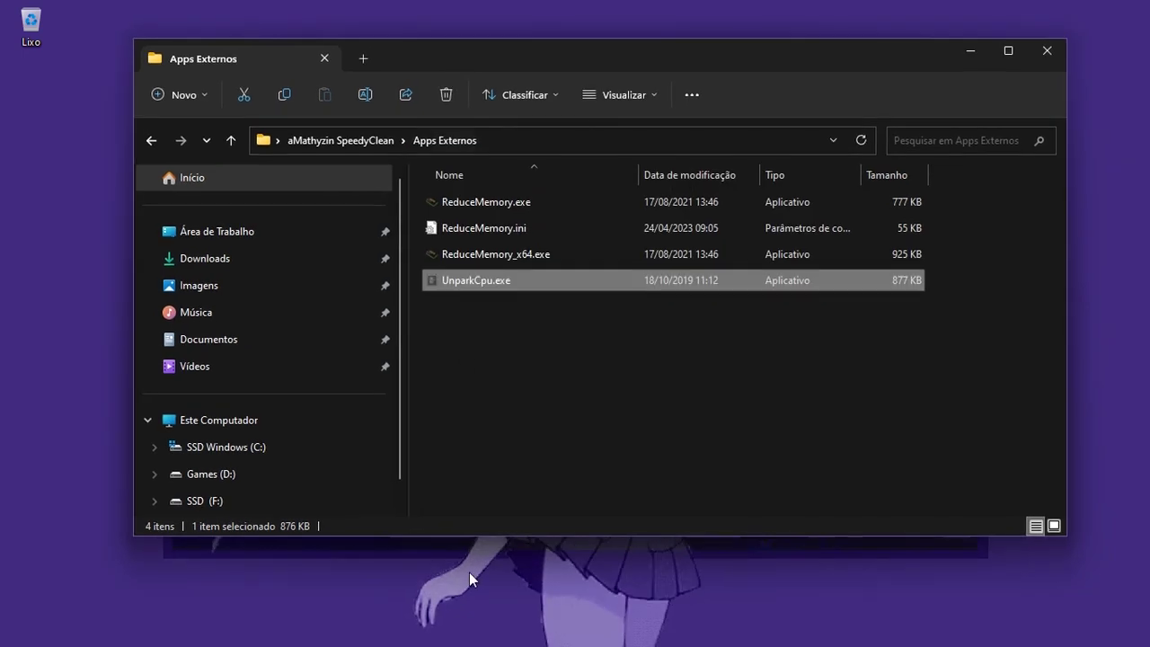
mouse_move(403, 631)
left_click(177, 633)
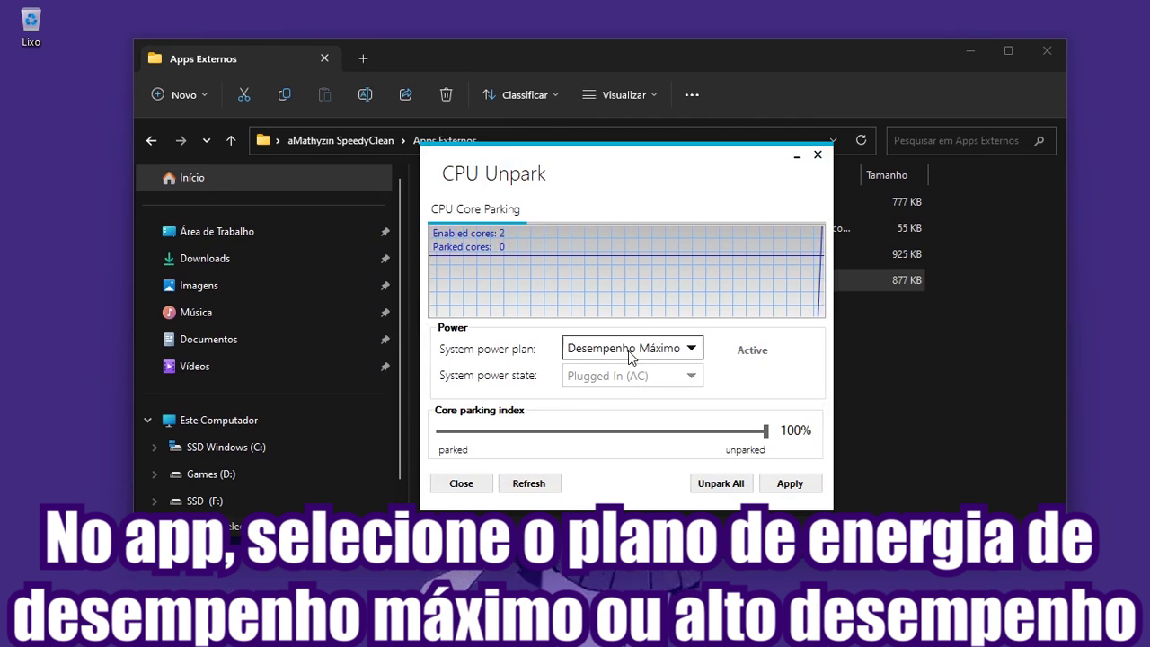
left_click(631, 350)
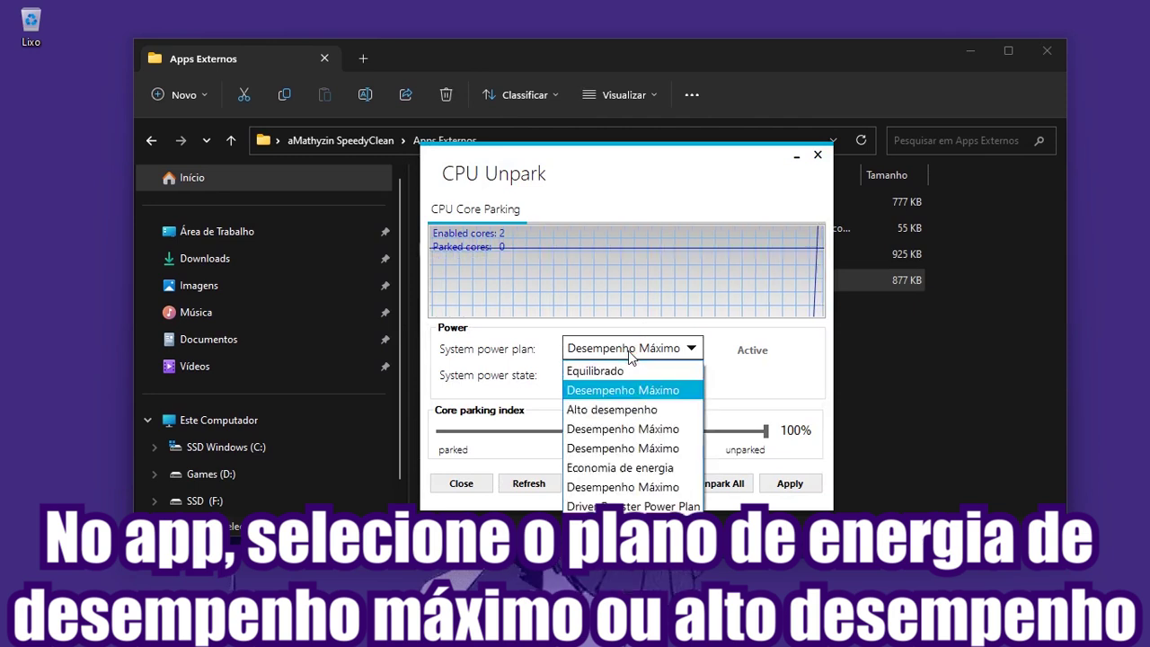
left_click(656, 395)
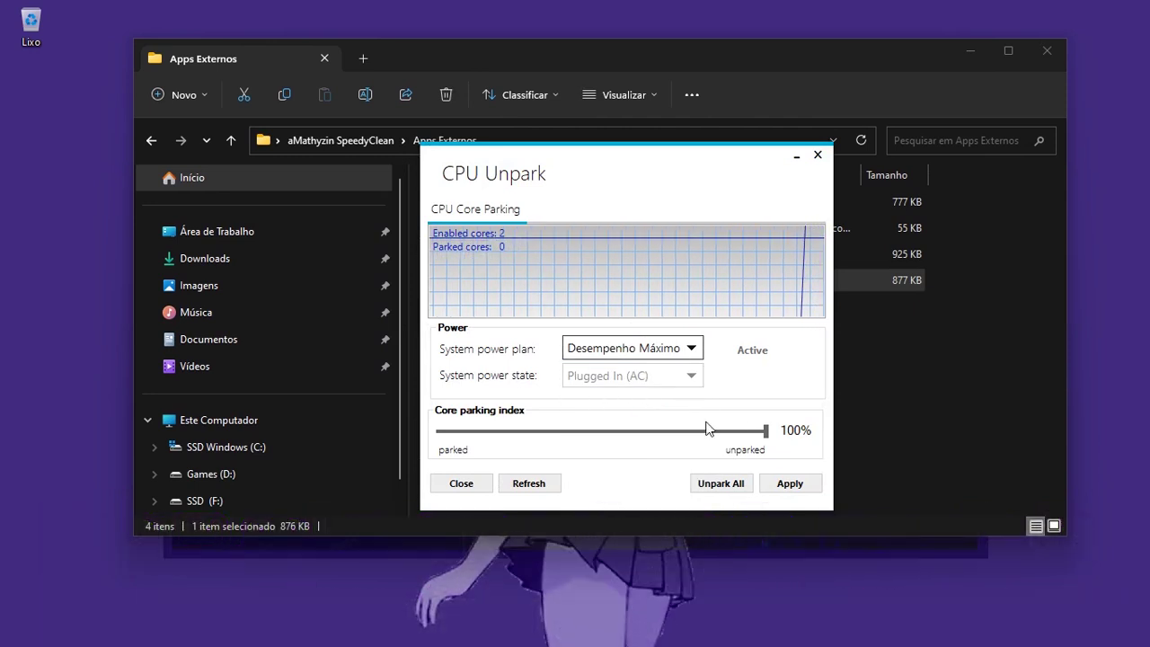
Step: Set the core parking index to 100% unparked, apply the change and dismiss the confirmation message
left_click_drag(768, 435, 810, 443)
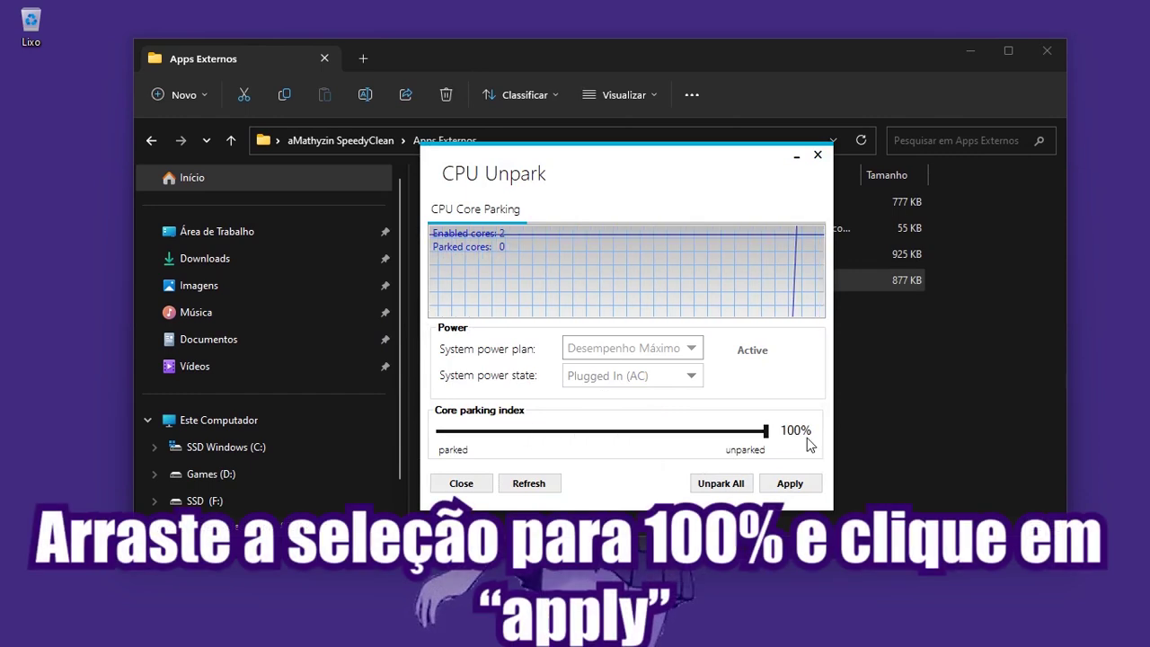
left_click_drag(728, 449, 733, 433)
key("End")
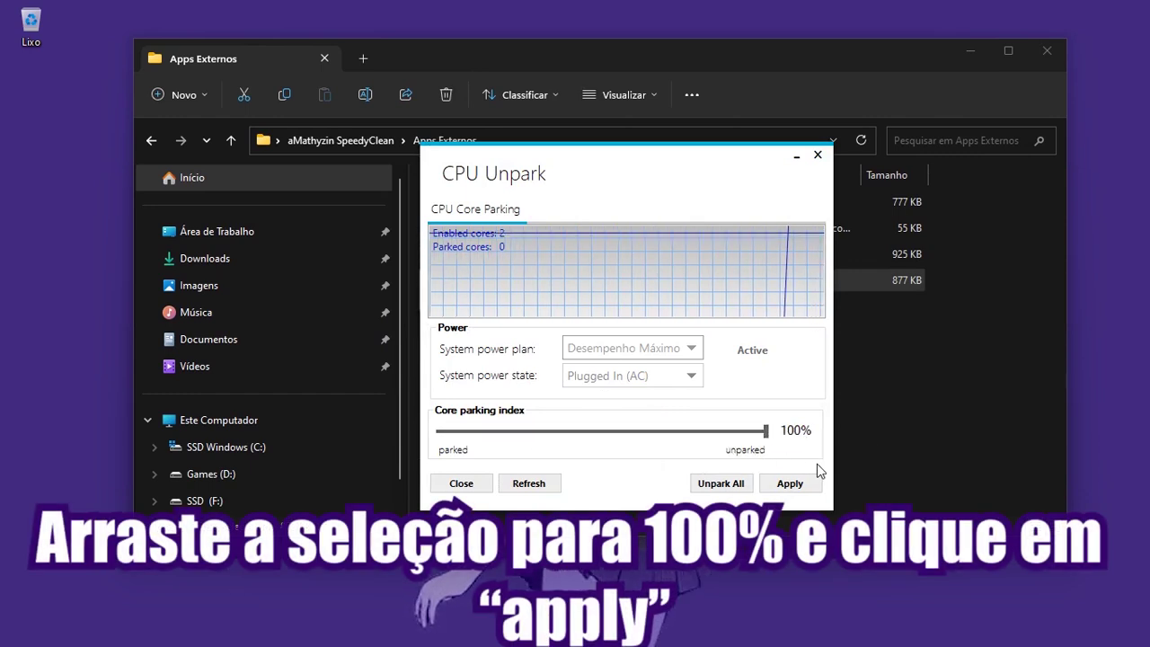
left_click(790, 483)
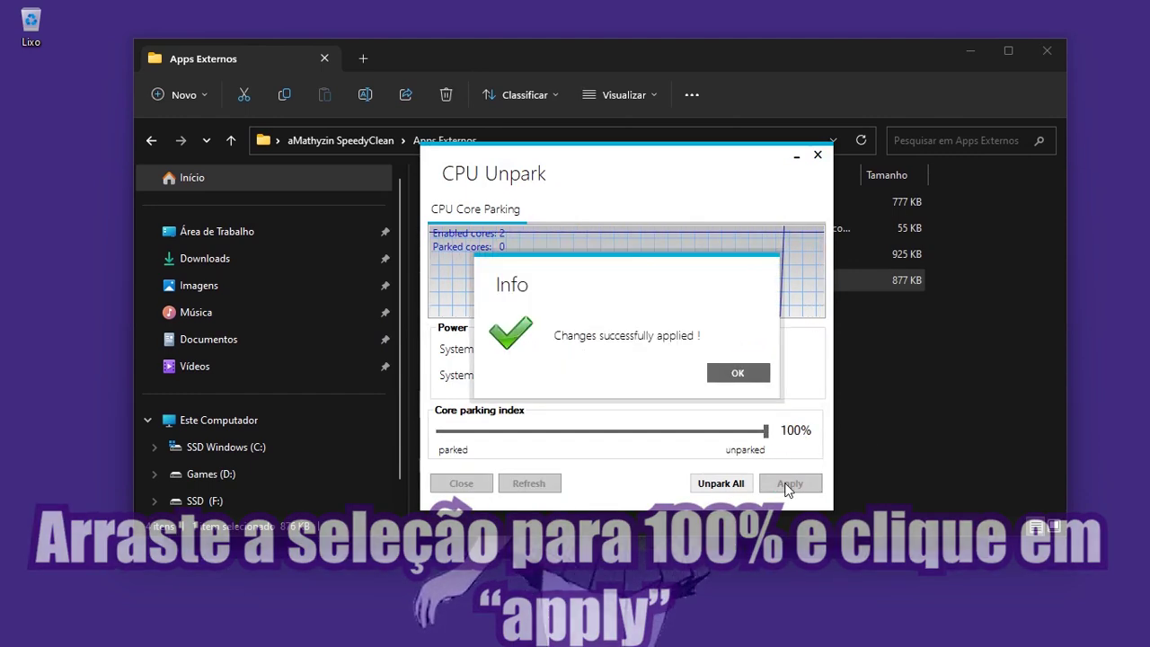
left_click(742, 374)
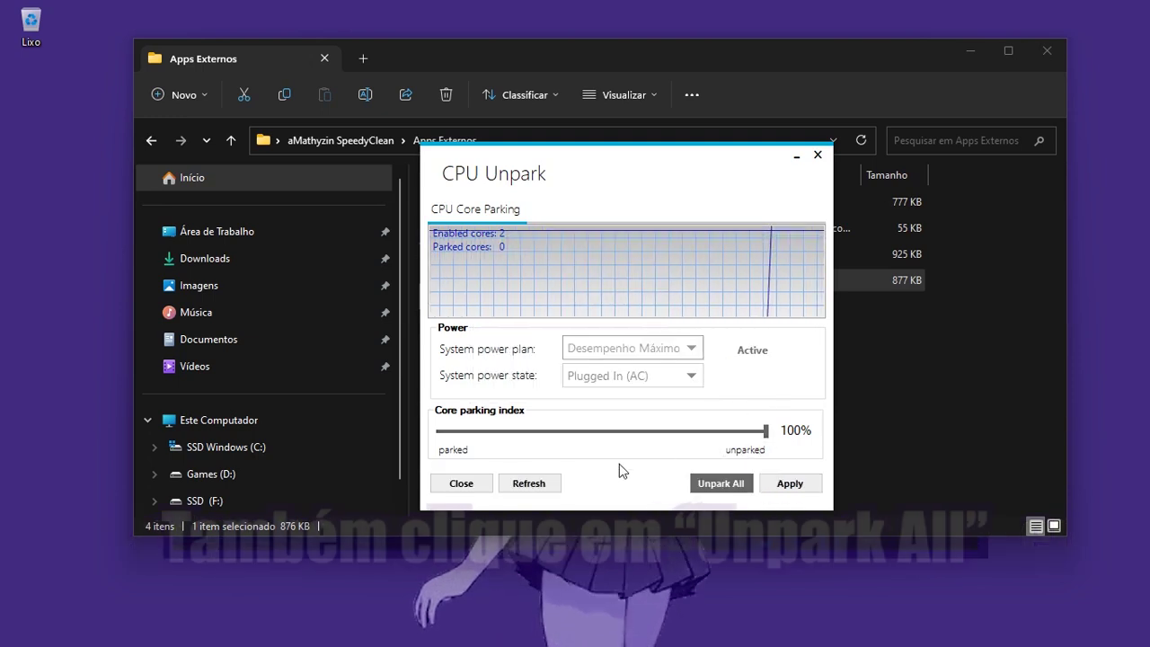
Step: Refresh the CPU Unpark data, then unpark all CPU cores and apply the settings again
left_click(508, 483)
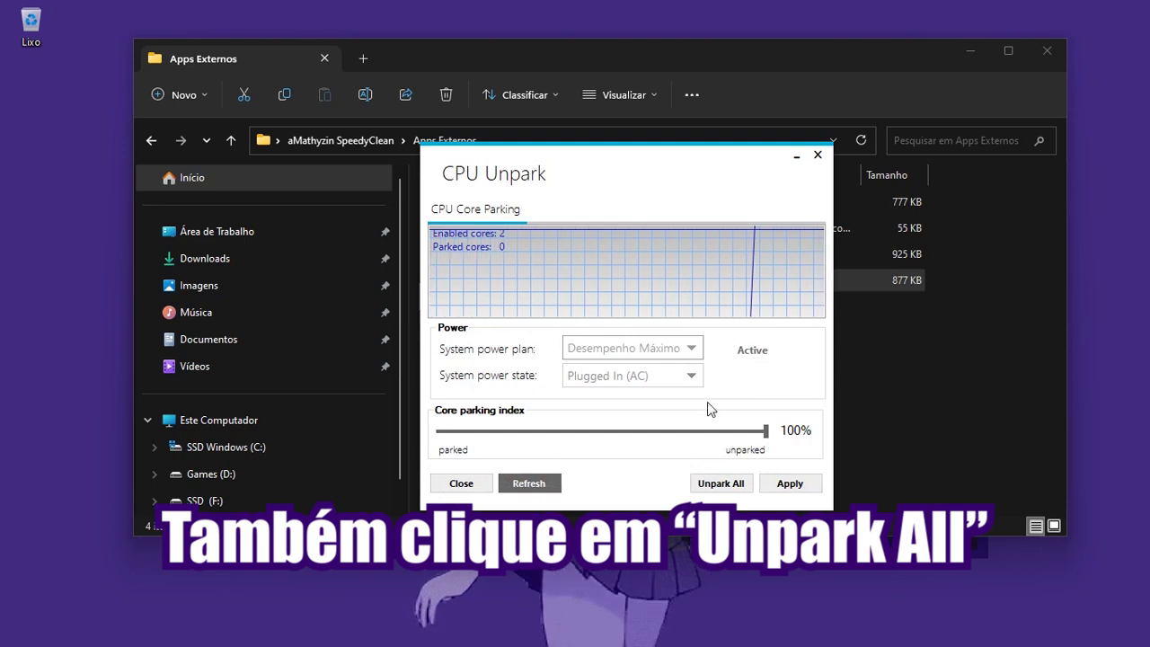
left_click(770, 483)
left_click(738, 372)
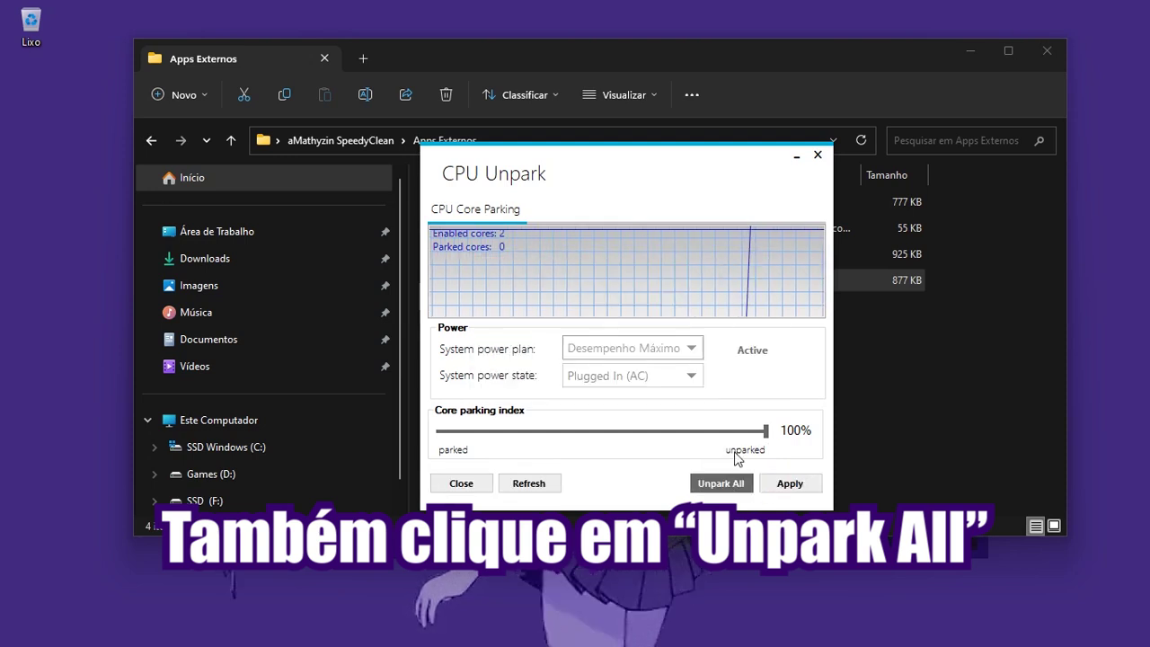
left_click(726, 483)
key("Return")
left_click(781, 483)
left_click(737, 372)
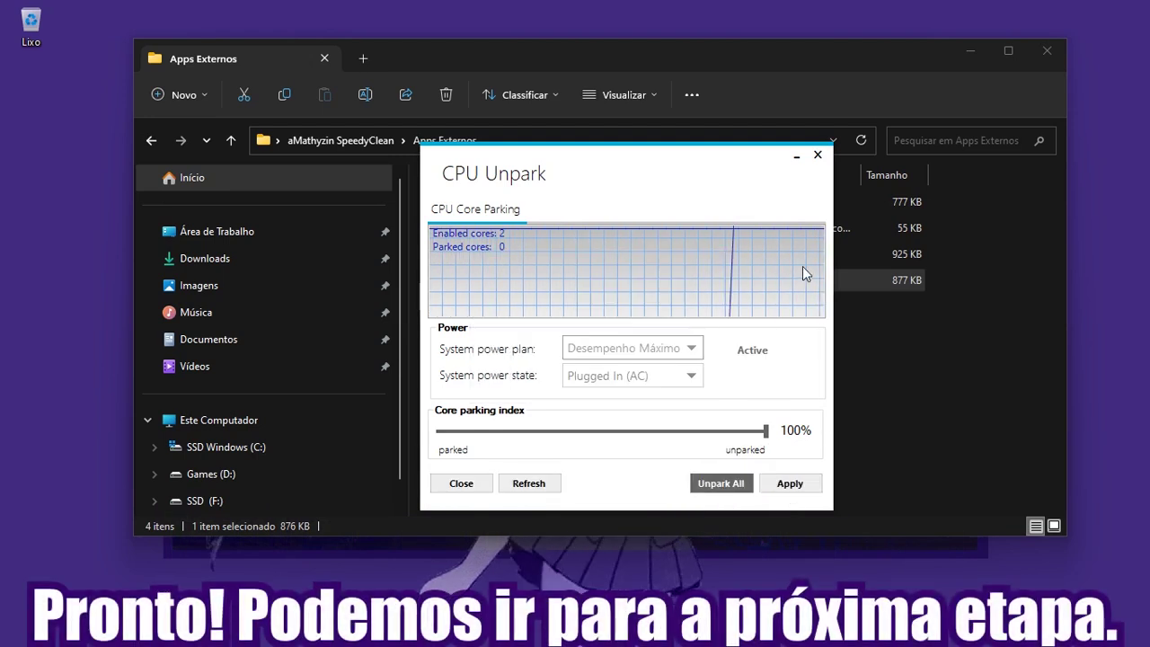
Step: Minimize the CPU Unpark window and go up to the aMathyzin SpeedyClean folder
left_click(799, 157)
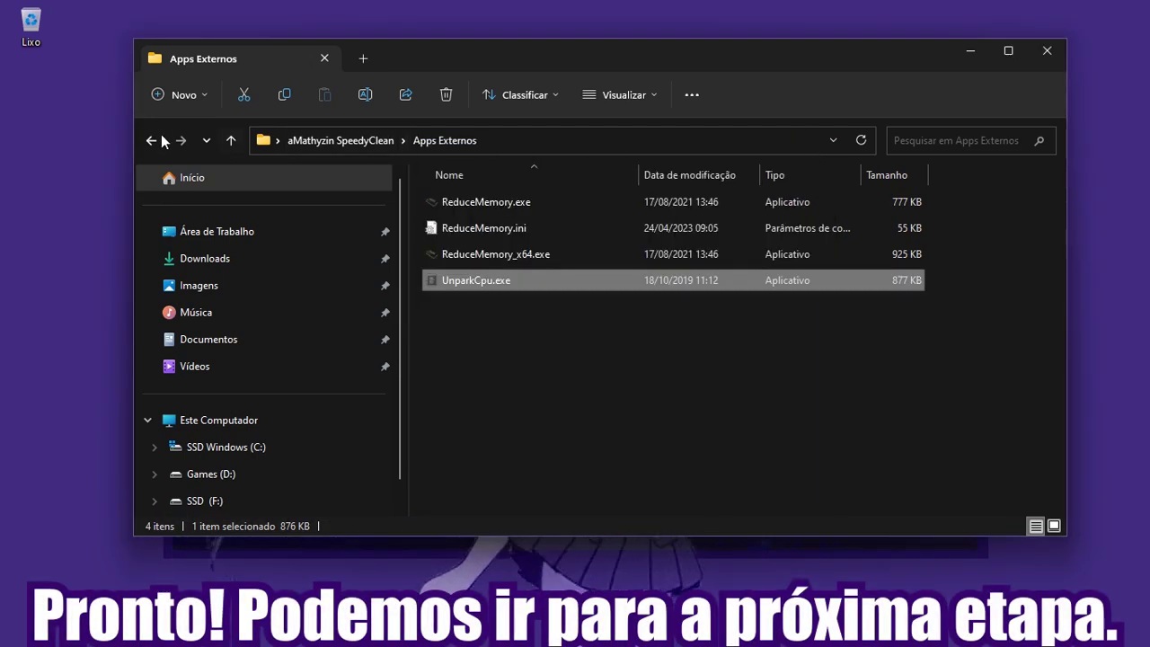
left_click(233, 140)
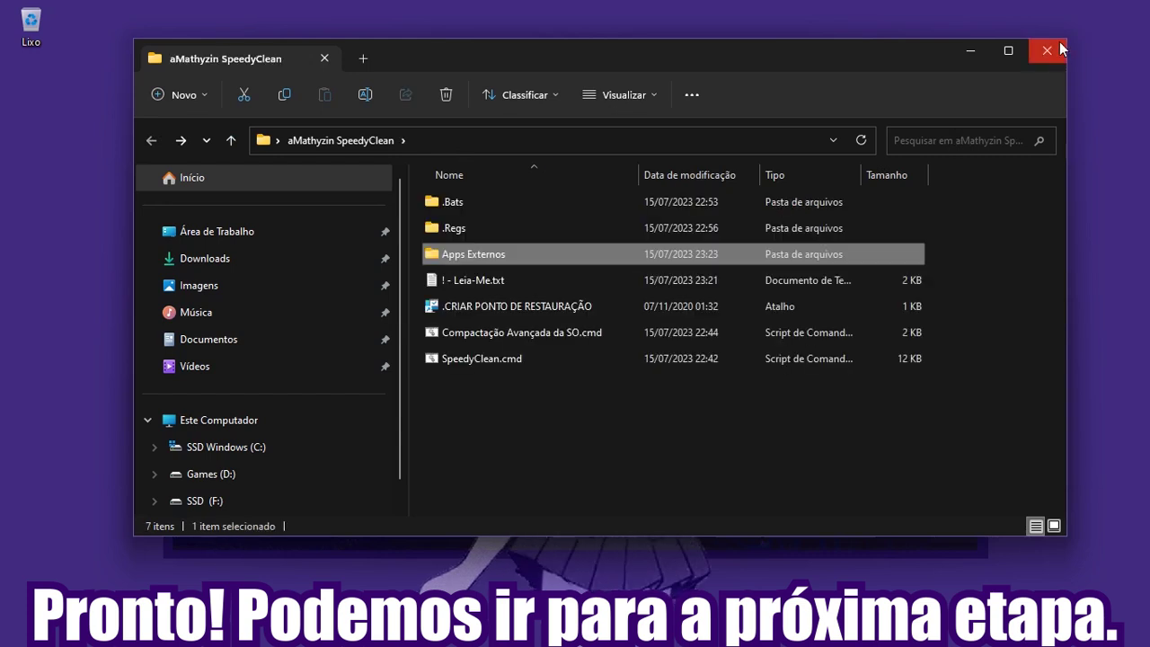
left_click(1059, 43)
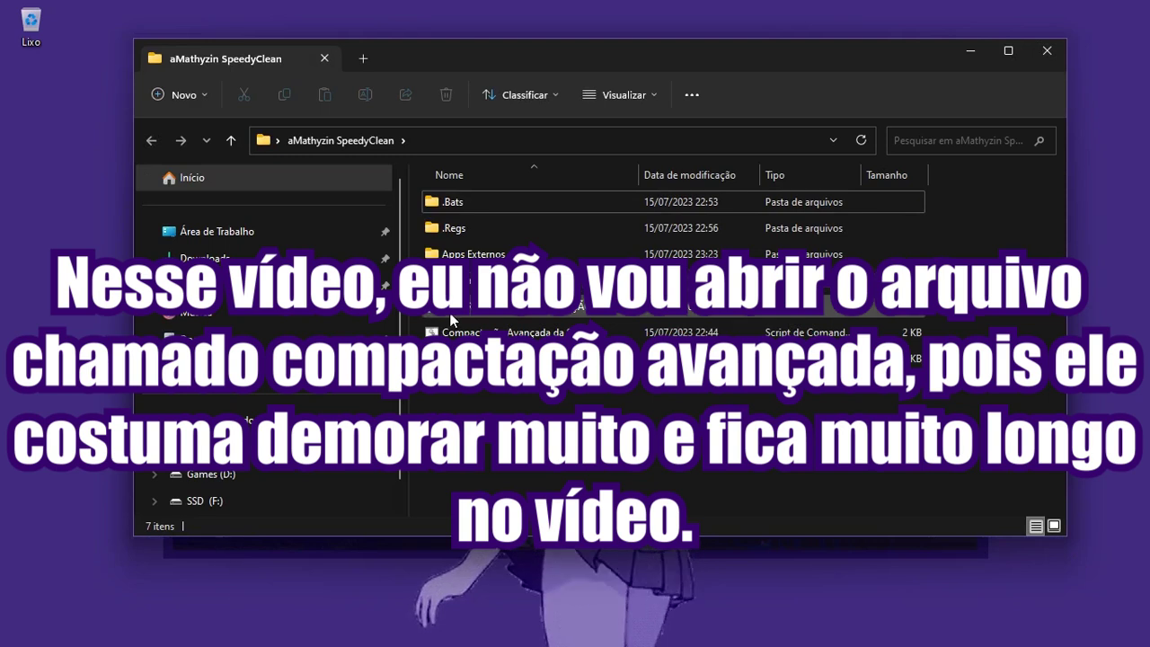
Step: Launch the SpeedyClean.cmd script from the aMathyzin SpeedyClean folder
left_click(471, 359)
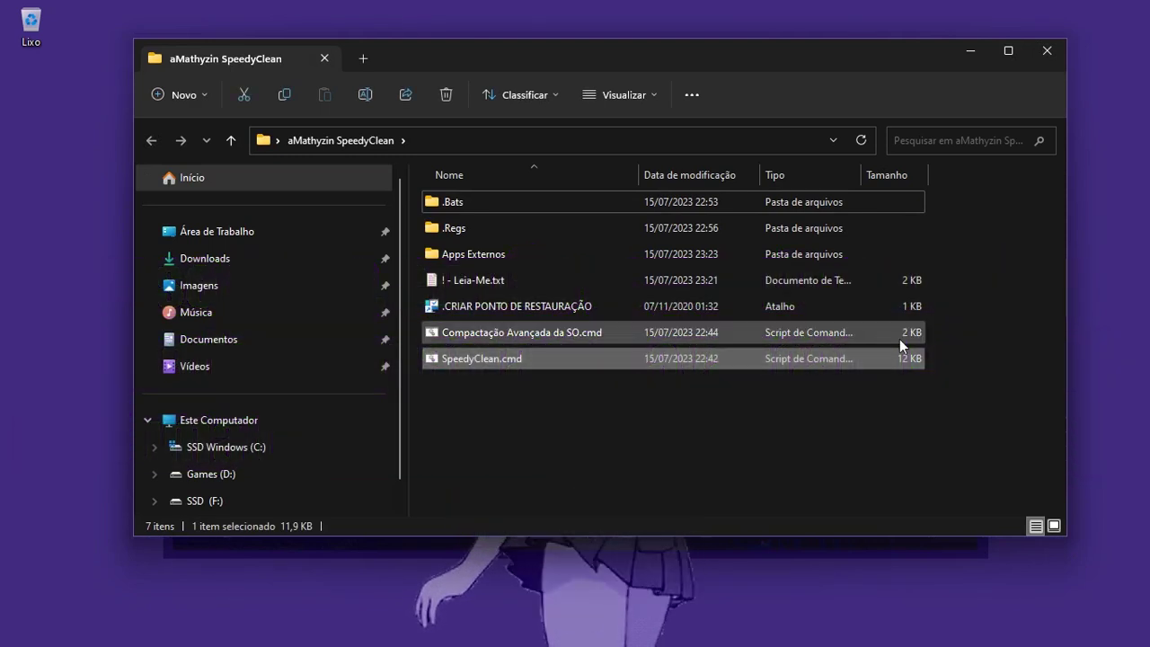
left_click(899, 338)
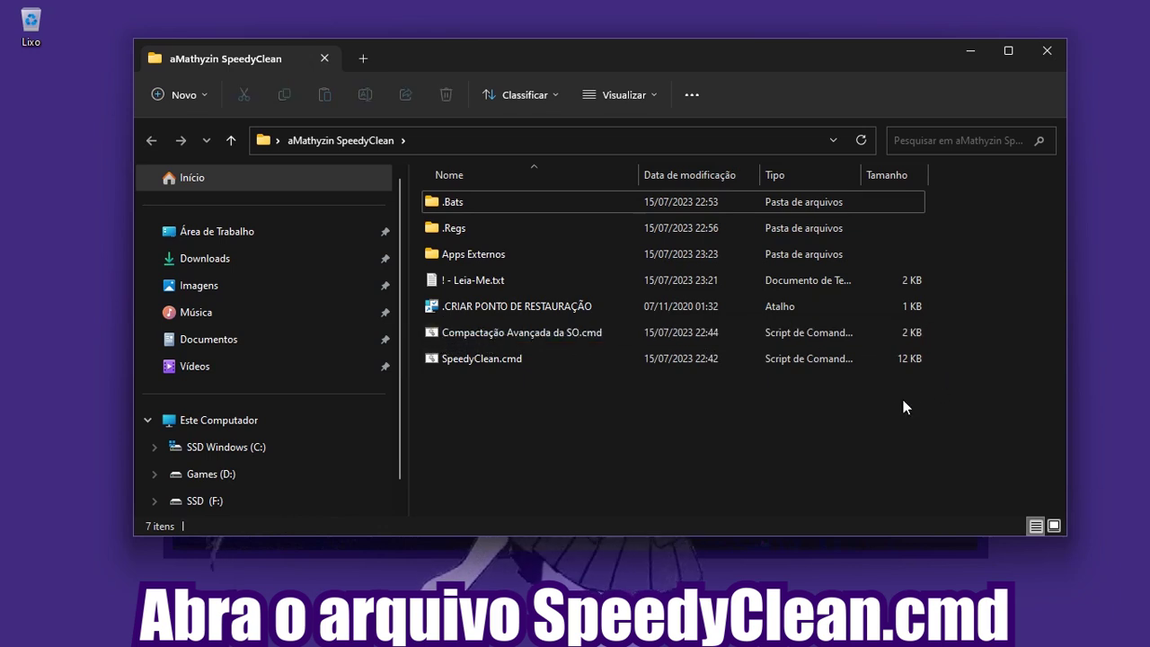
left_click(469, 356)
left_click(469, 357)
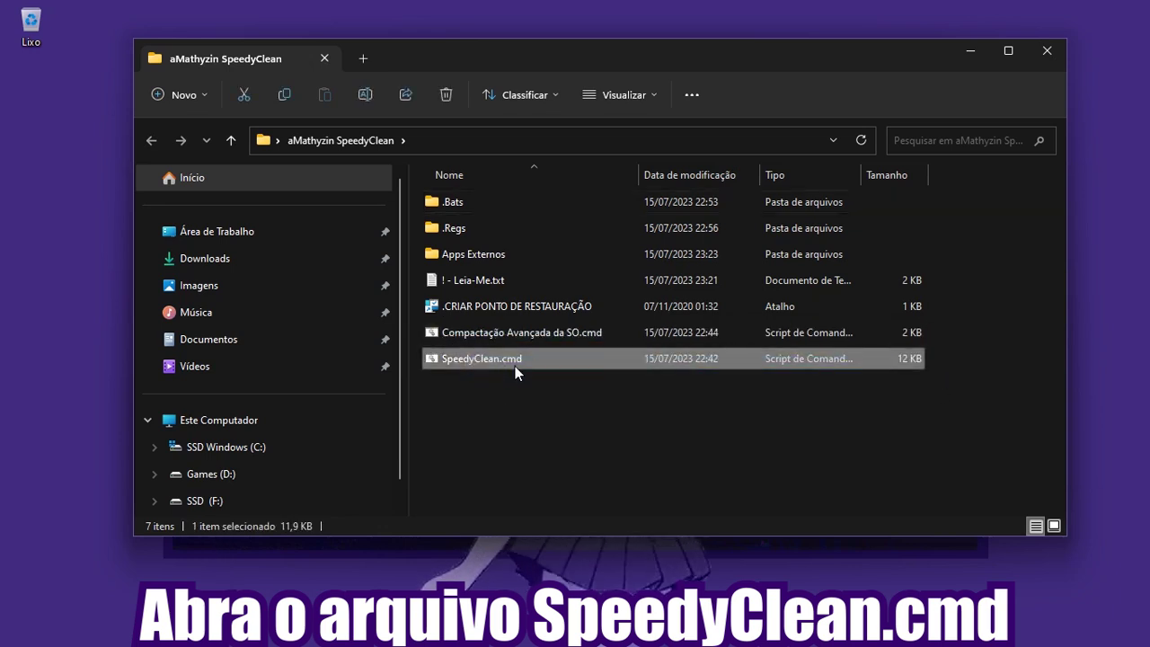
double_click(629, 360)
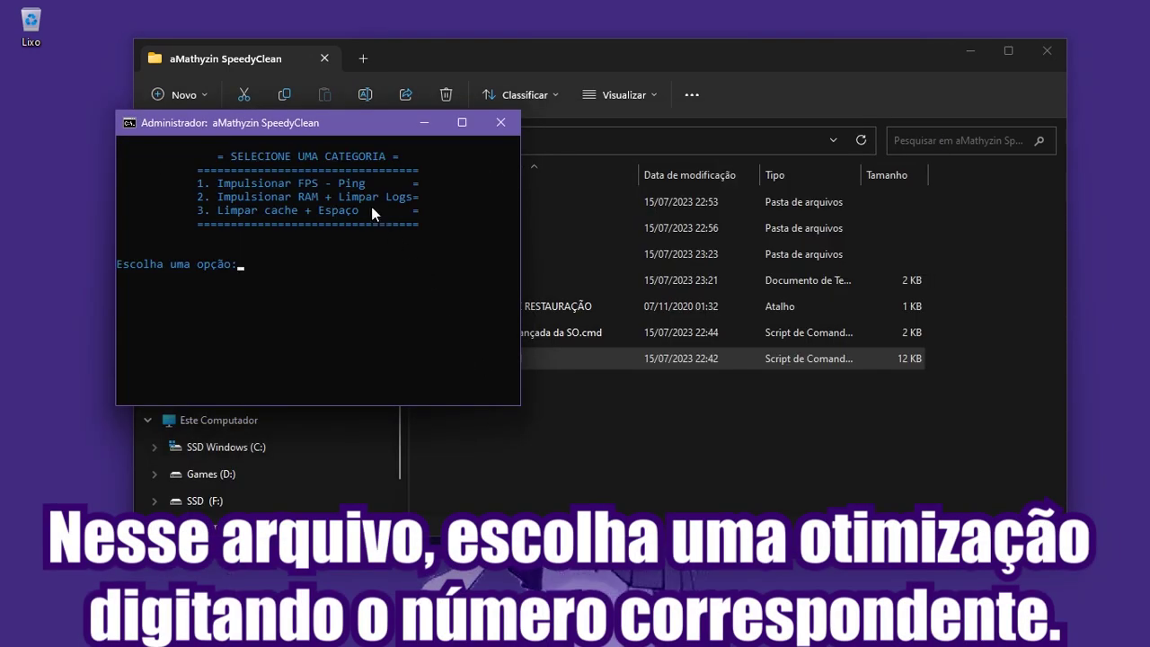
Step: Run option 1, Impulsionar FPS - Ping, in the SpeedyClean script and maximize its console window
left_click_drag(293, 122, 289, 252)
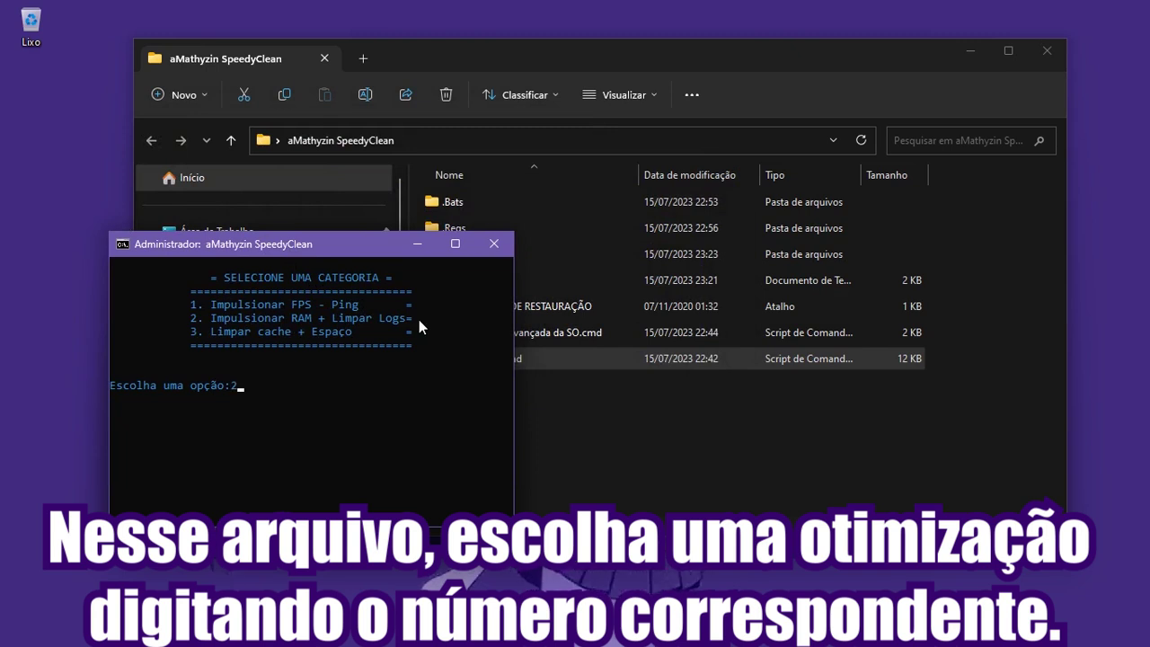
key("BackSpace")
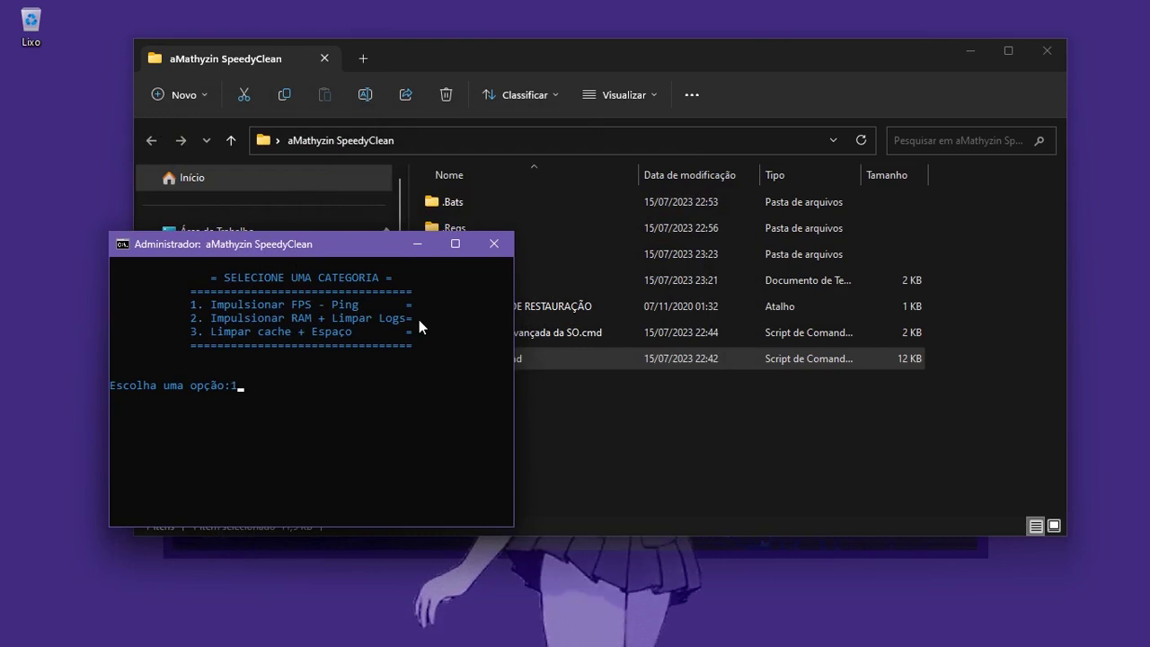
type("1")
key("Return")
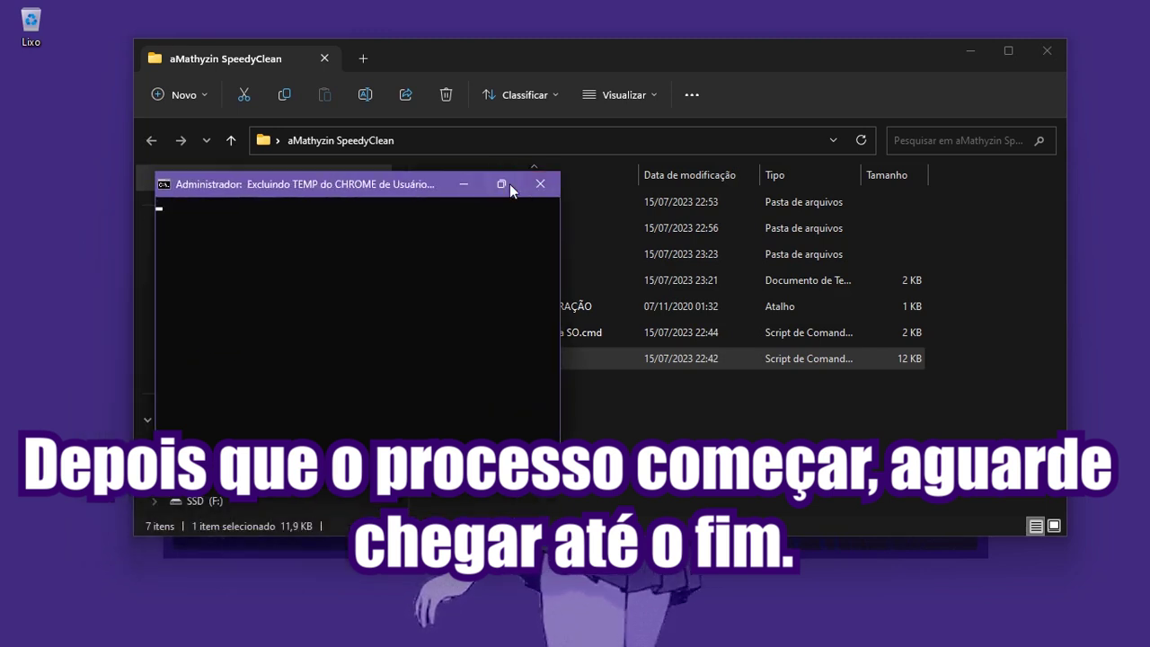
left_click(509, 183)
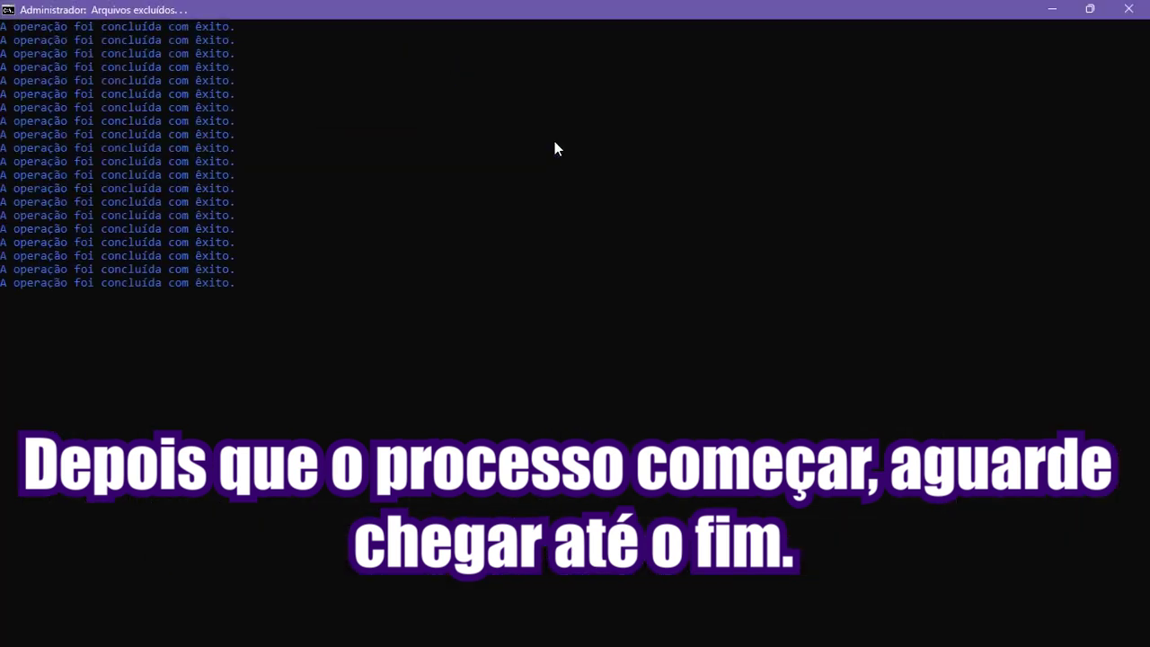